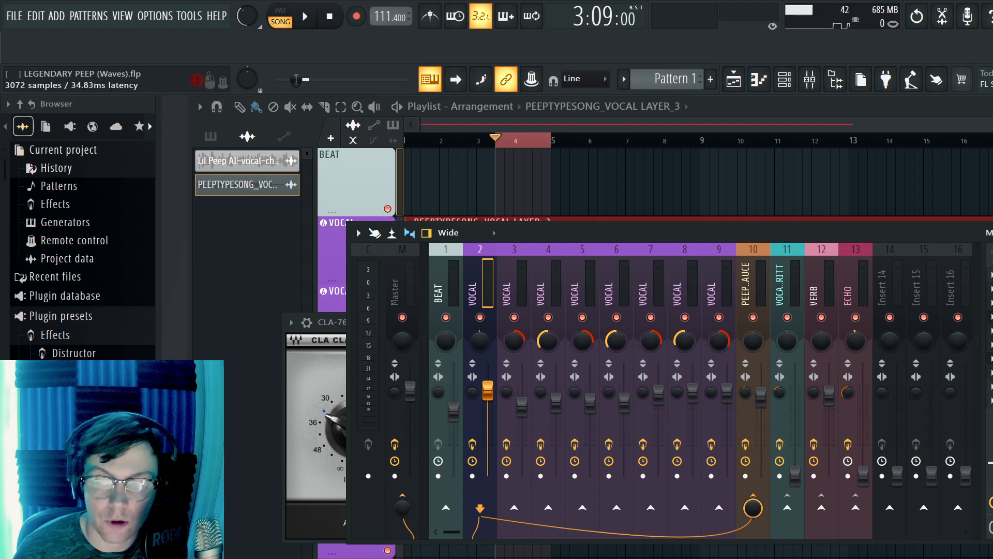
- Open Fruity Parametric EQ 2 on the first VOCAL track and play the looped section to watch its spectrum
click(992, 288)
drag(824, 322, 796, 268)
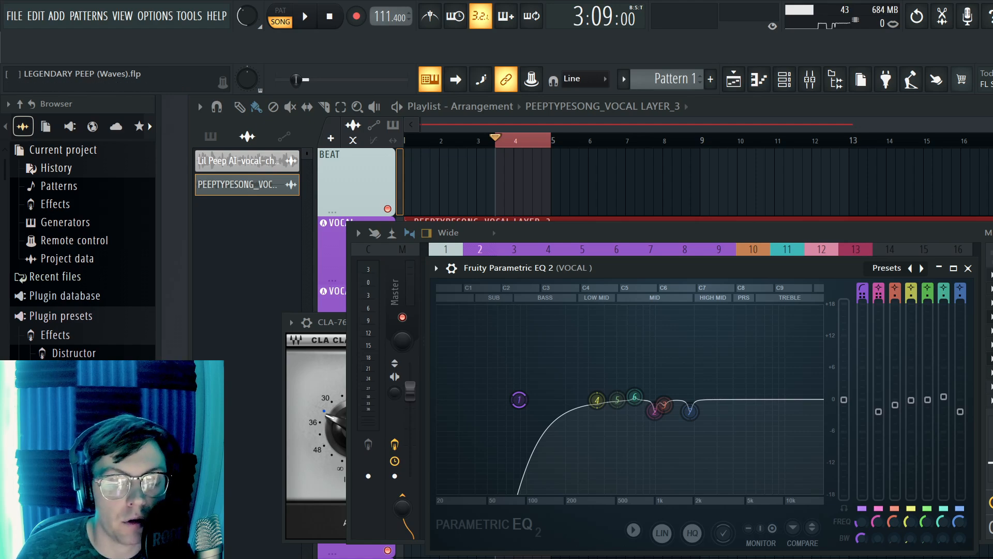
key(space)
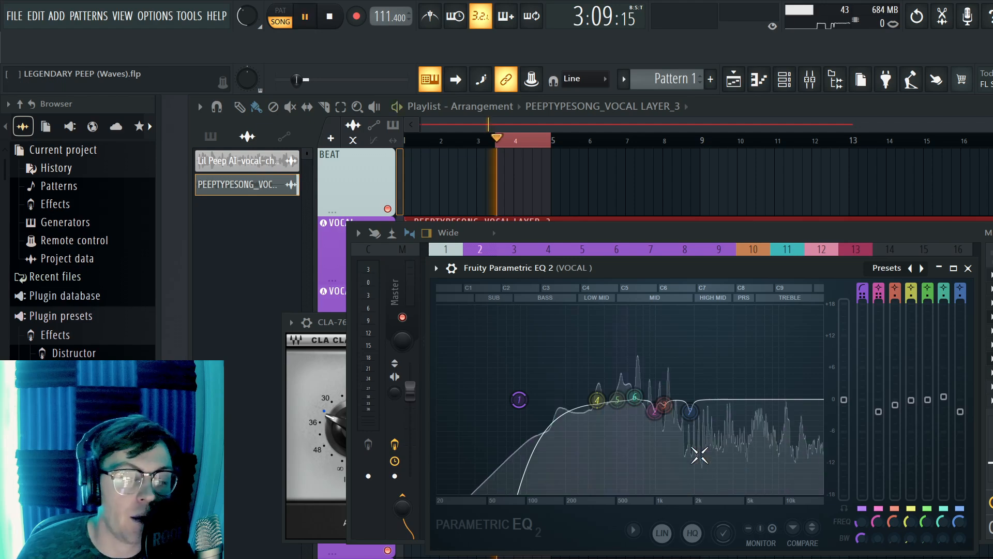
key(space)
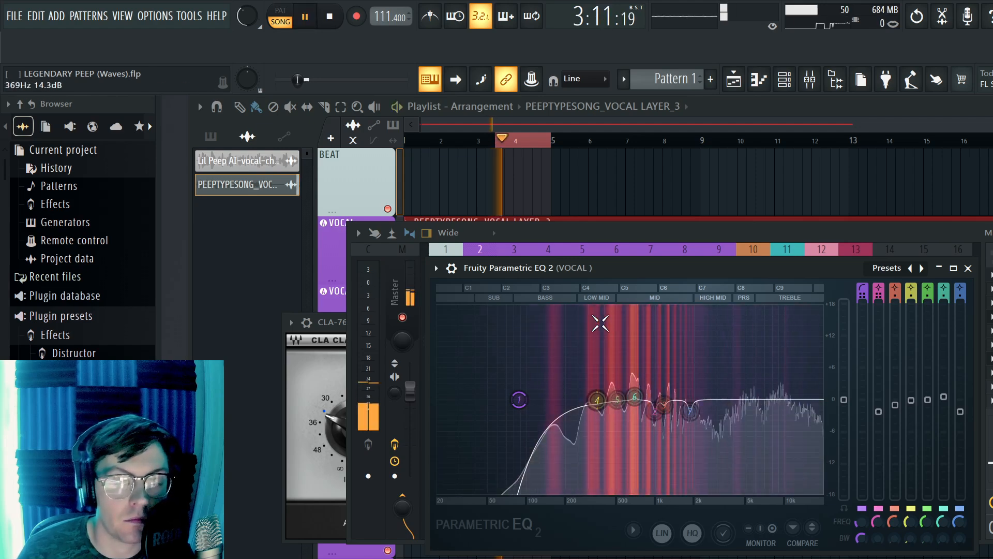
key(space)
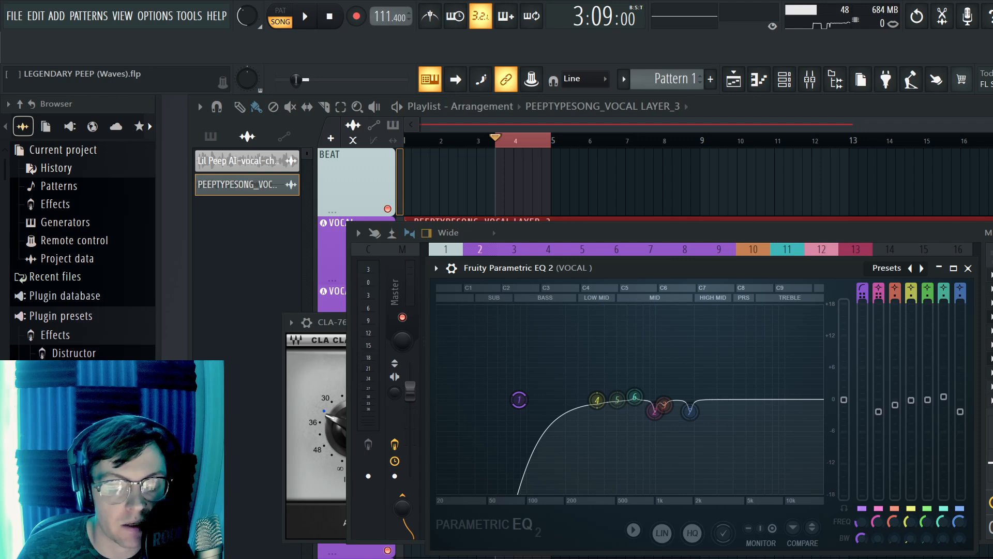
key(space)
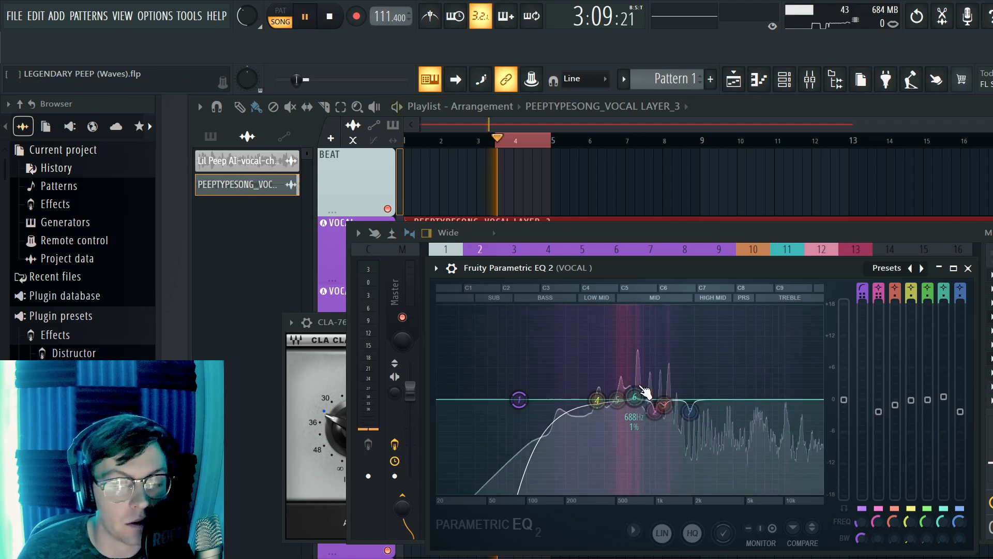
key(space)
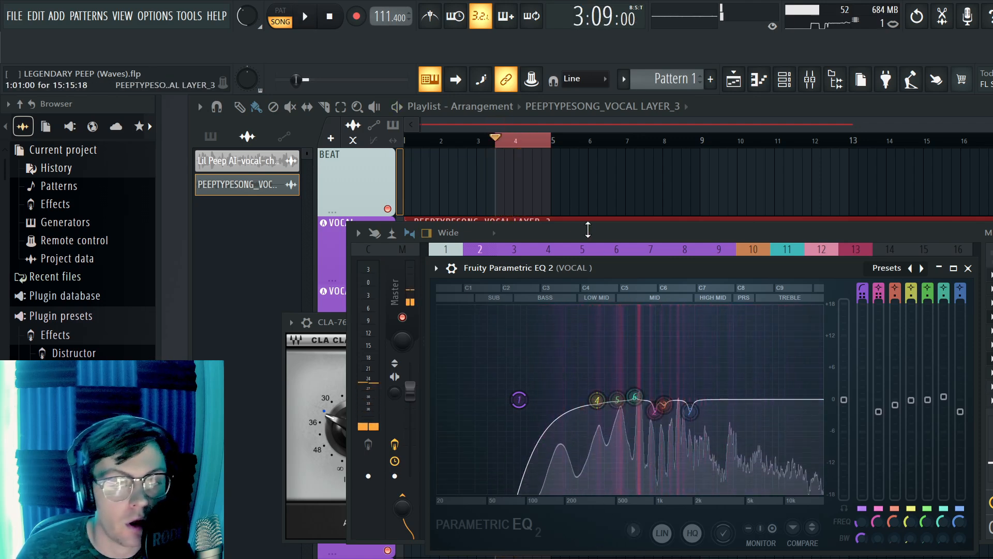
- Uncover the playlist's vocal clip, select a shorter time range around bar 4, and play it back
click(592, 237)
drag(591, 238, 599, 335)
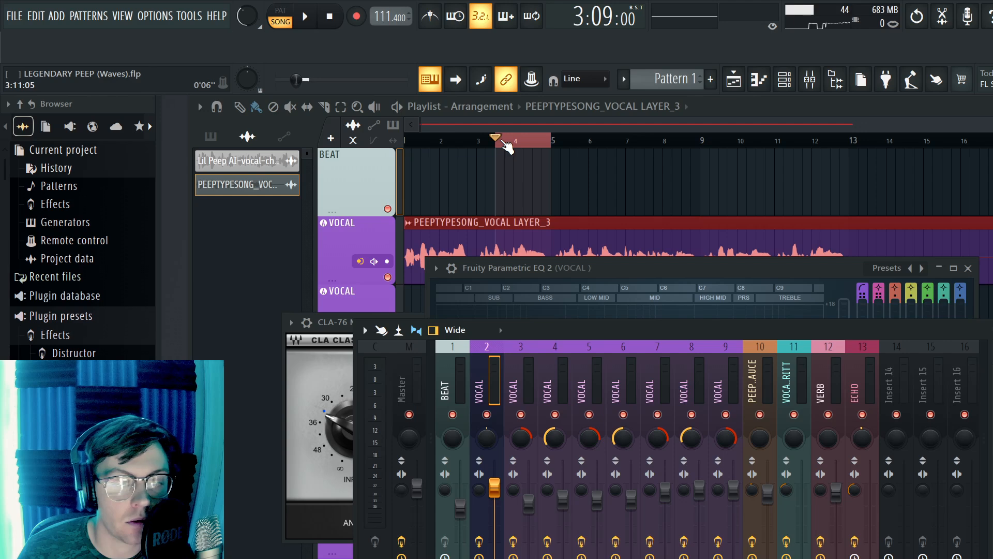
drag(505, 141, 538, 141)
key(space)
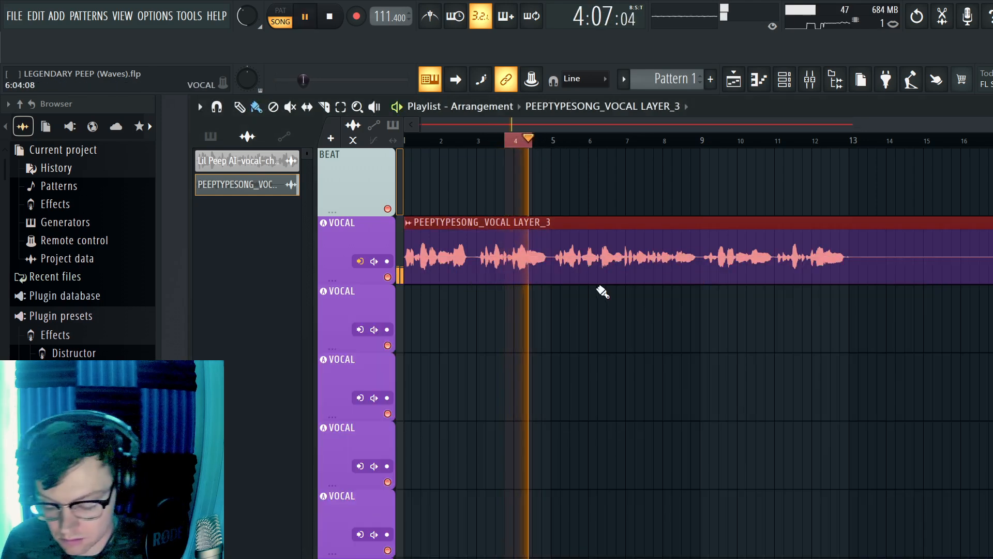
key(space)
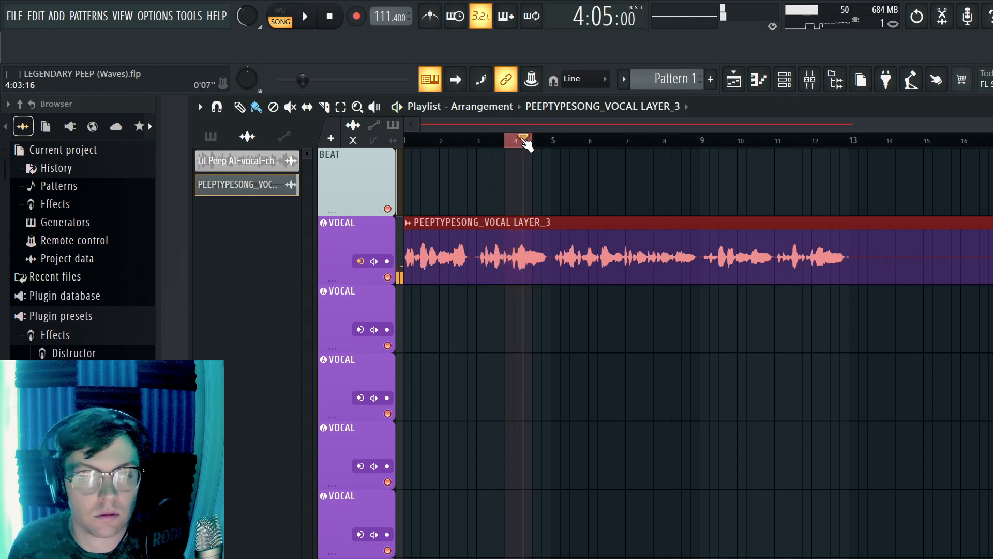
- Select a time range in the playlist from early bar 5 to late bar 6 and play it with the mixer shown
double_click(459, 138)
drag(458, 140, 621, 150)
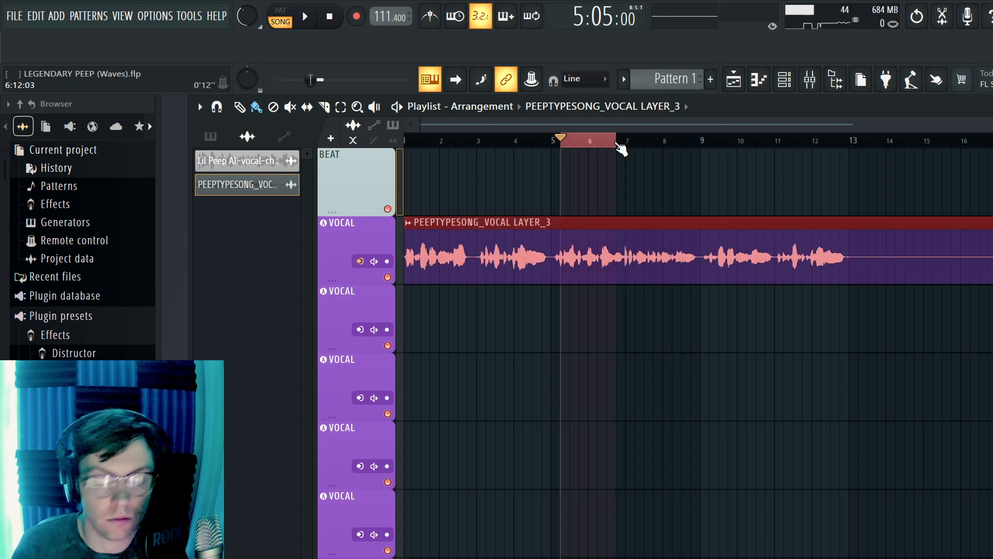
key(space)
key(F9)
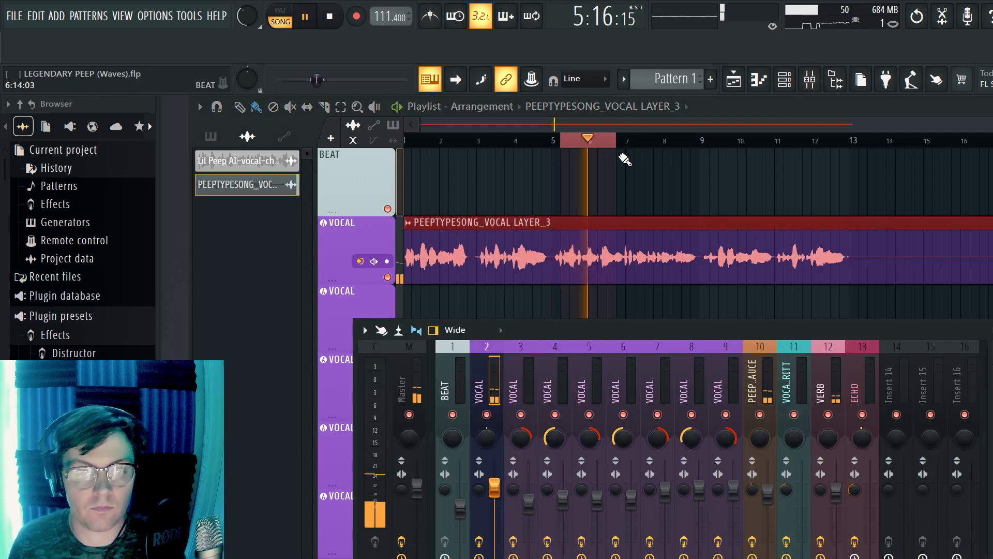
drag(584, 331, 573, 252)
key(space)
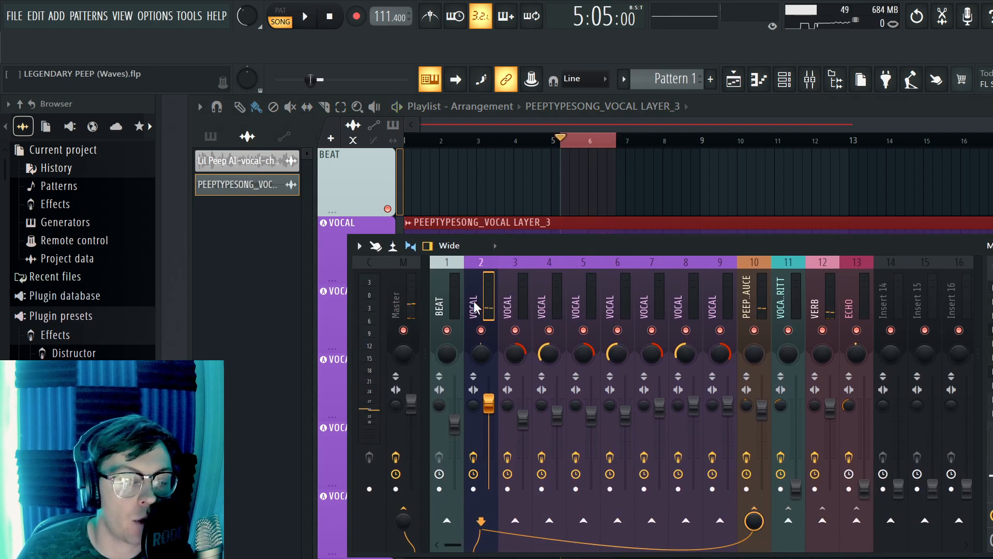
- Reopen the VOCAL track's Parametric EQ 2, sweep boosted band 6 to 677 Hz during playback, and cut it to -4.1 dB
click(991, 301)
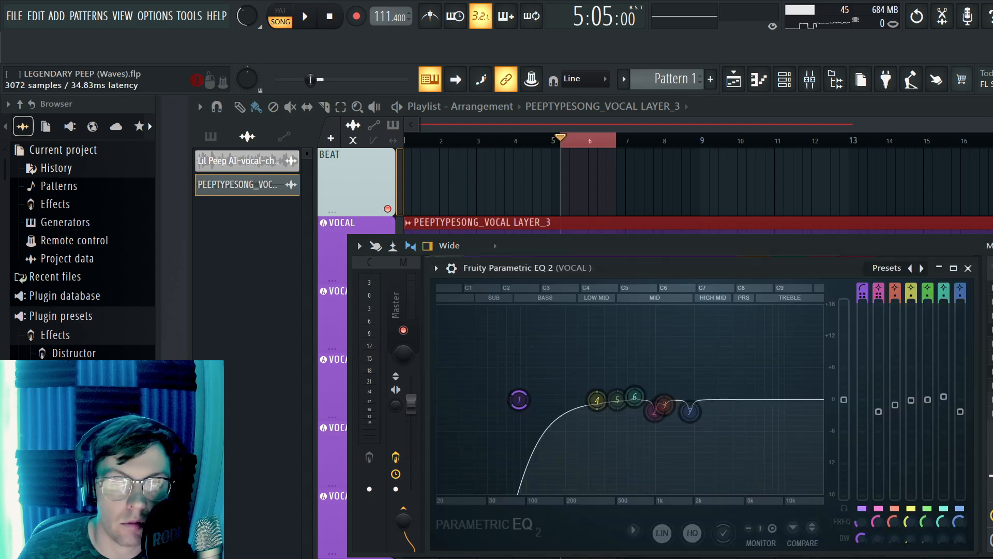
key(space)
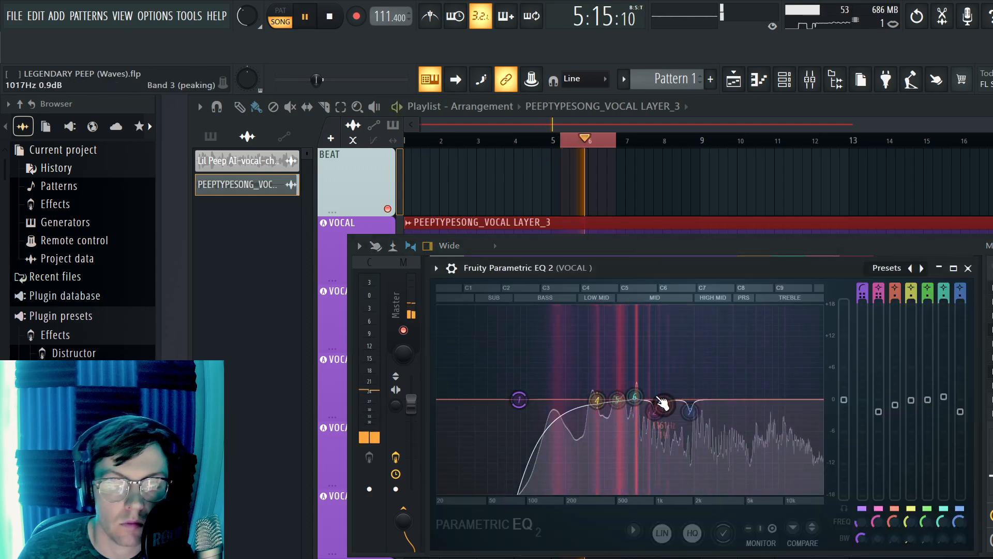
drag(635, 397, 662, 350)
key(space)
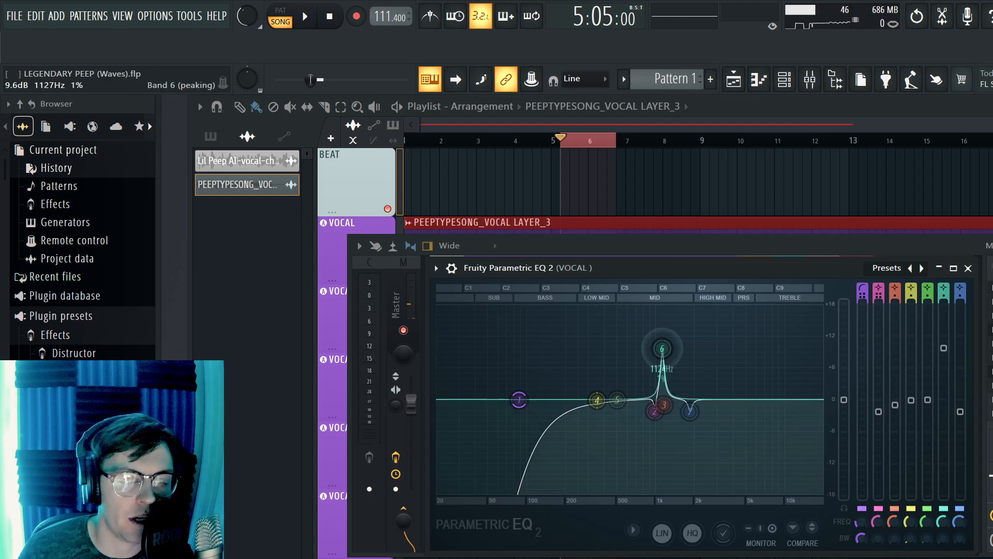
key(space)
drag(665, 352, 633, 321)
key(space)
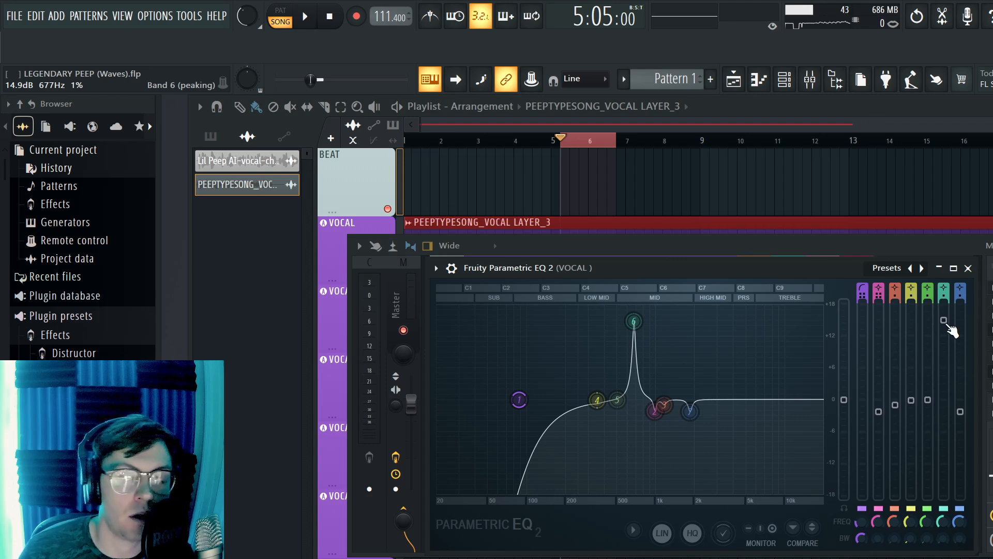
drag(947, 323, 946, 400)
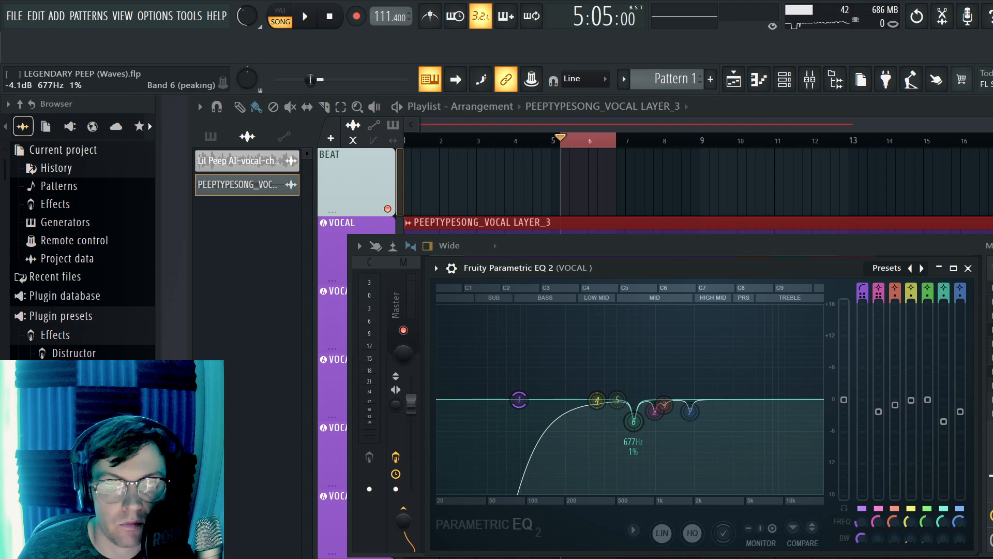
- Boost EQ band 5, sweep it to 332 Hz during playback, and cut it to -4.4 dB
click(928, 404)
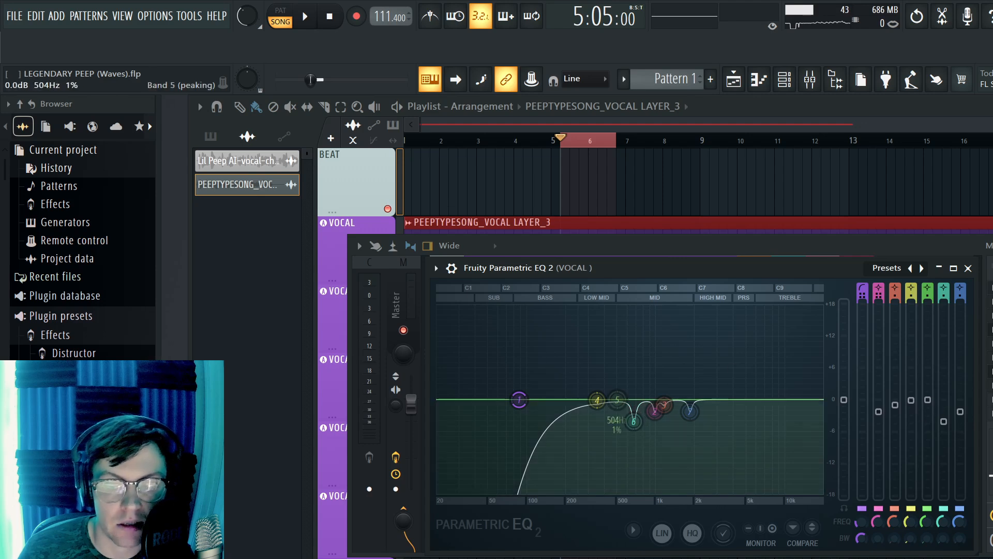
drag(927, 385, 927, 393)
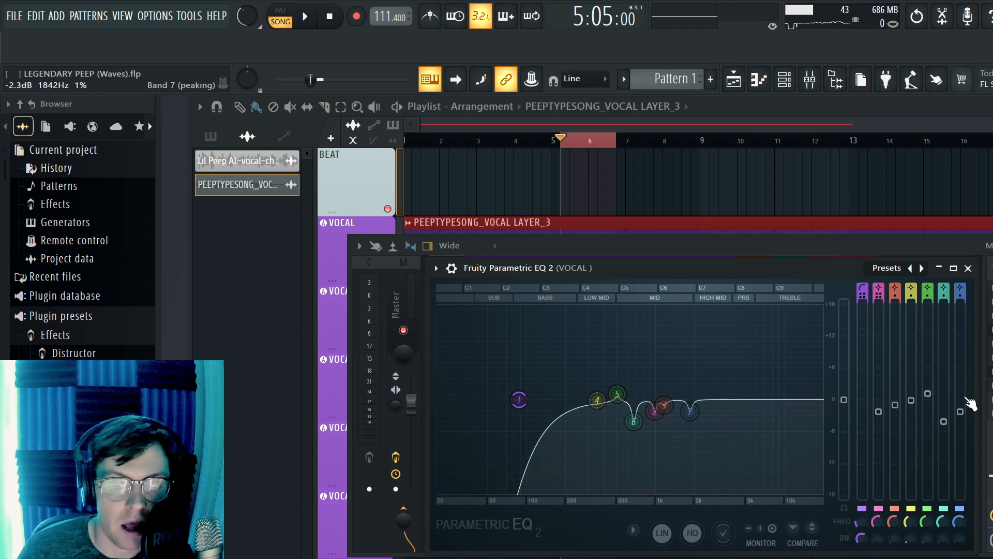
click(927, 395)
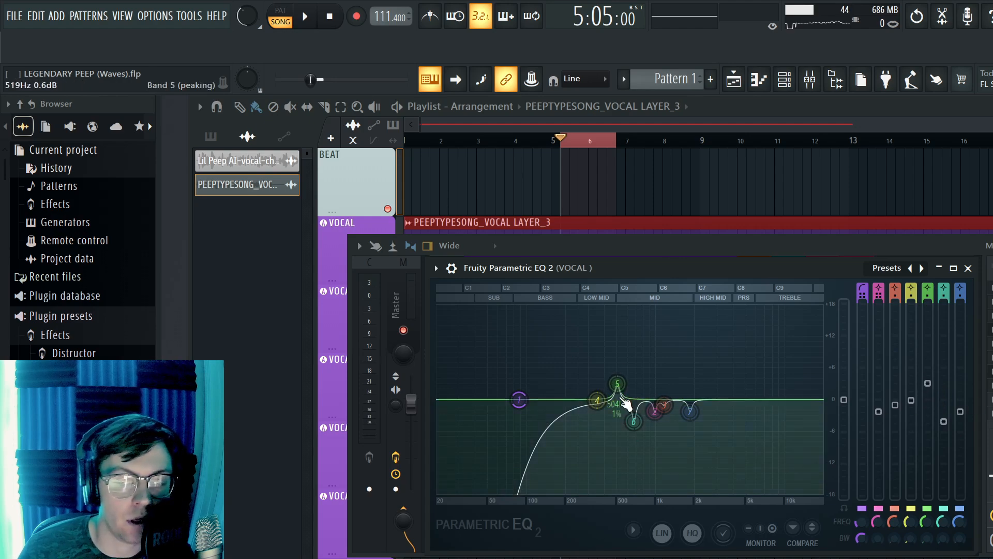
drag(931, 389, 927, 368)
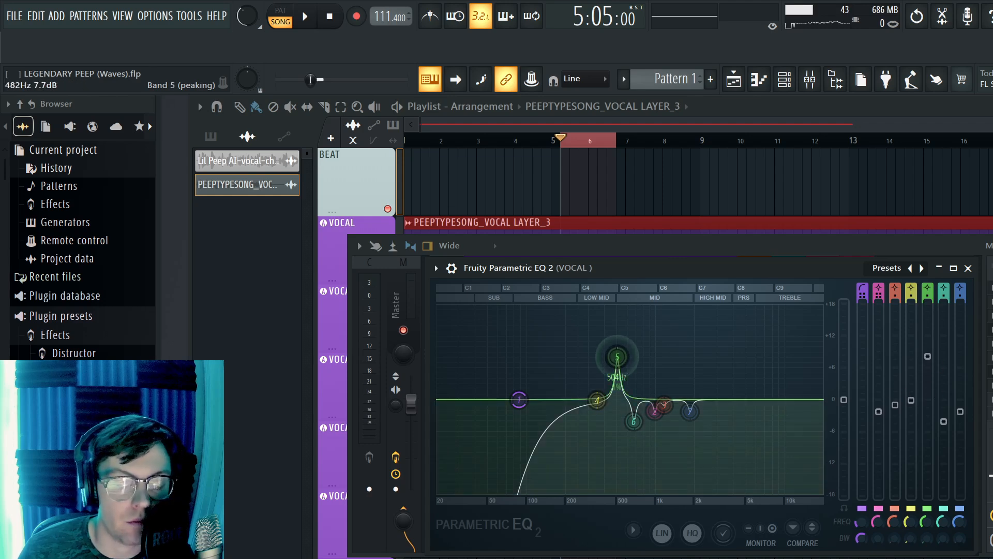
key(space)
drag(616, 357, 594, 306)
key(space)
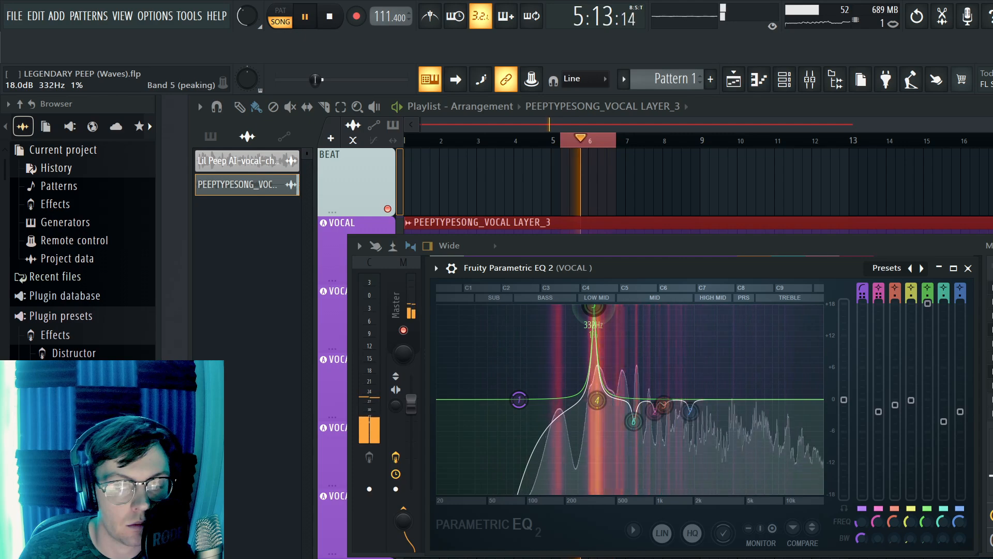
key(space)
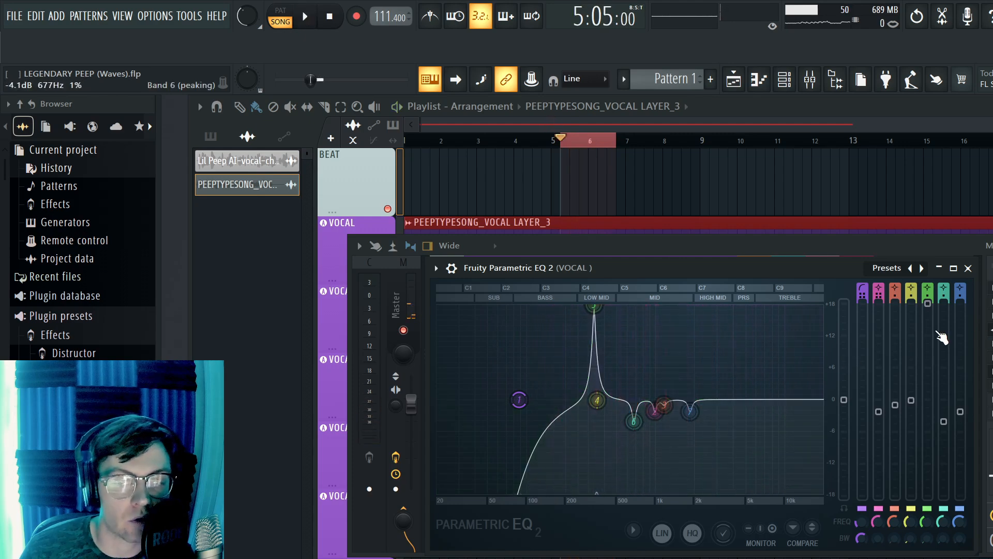
drag(933, 311, 933, 323)
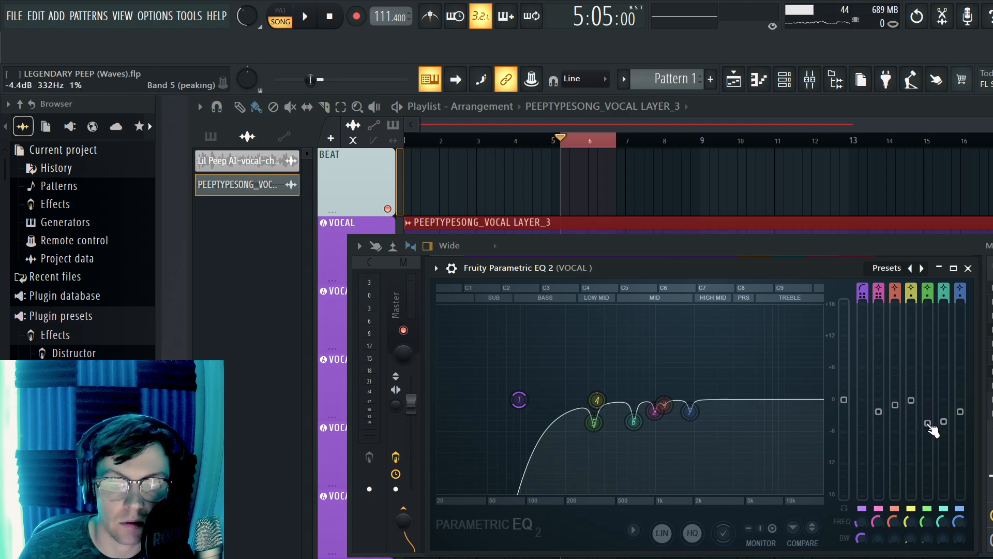
- Ease band 5's cut slightly, then boost band 4 to 18 dB and sweep it up to 1498 Hz during playback
drag(929, 425, 911, 378)
key(space)
key(space)
key(space)
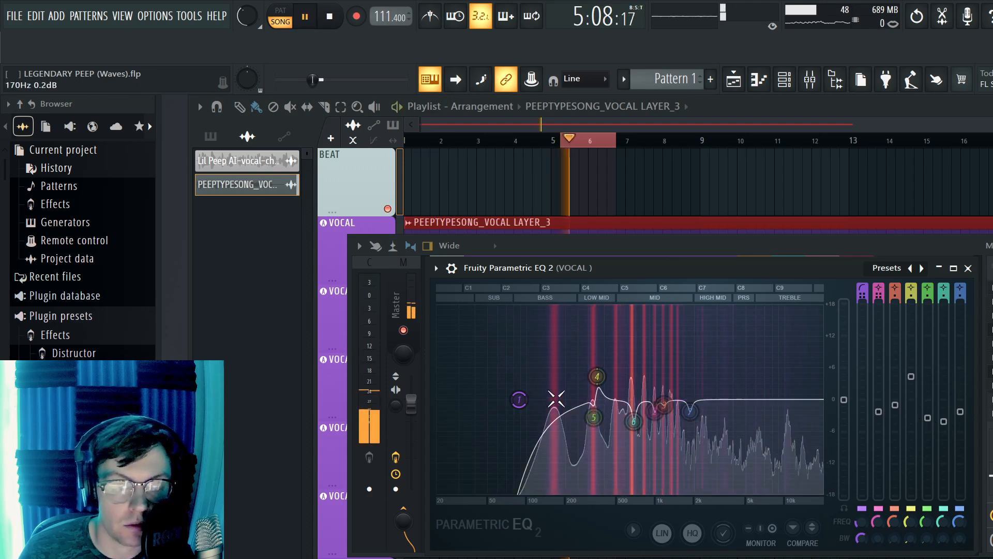
key(space)
drag(597, 379, 678, 308)
key(space)
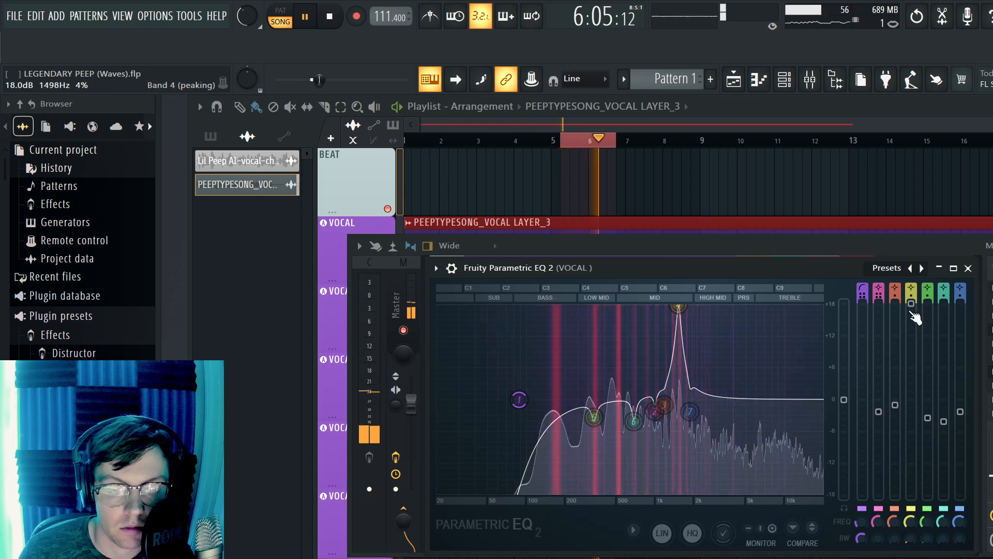
key(space)
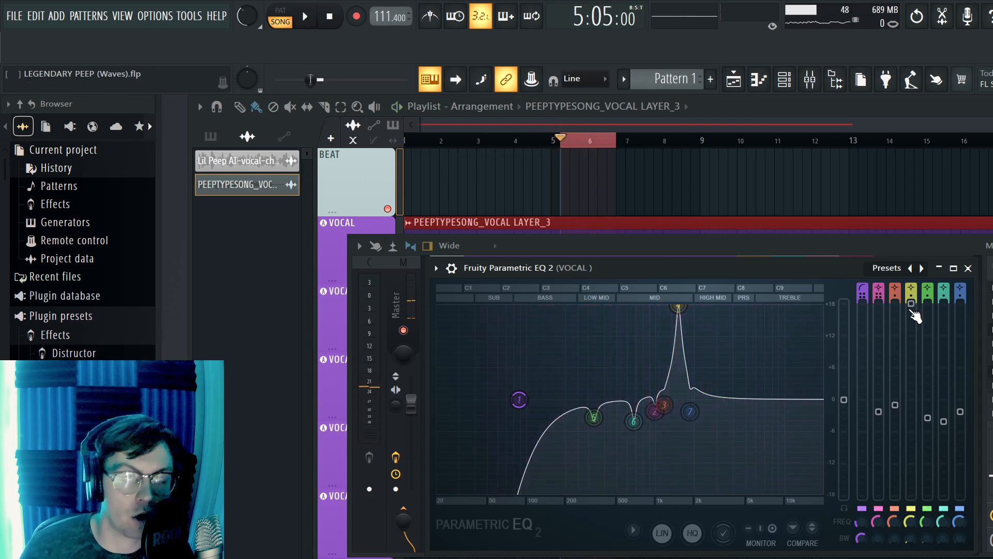
- Sweep boosted band 4 to 1422 Hz while playing the loop and pull its gain down into a small cut
drag(913, 306, 912, 310)
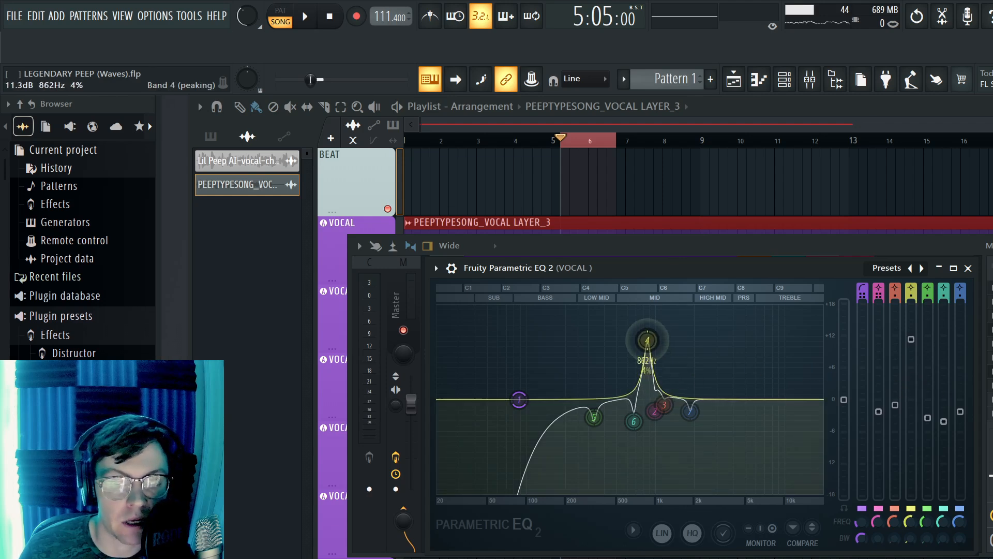
key(space)
mouse_move(674, 315)
mouse_down()
mouse_move(738, 311)
mouse_move(648, 307)
mouse_move(675, 307)
mouse_up()
key(space)
key(space)
key(space)
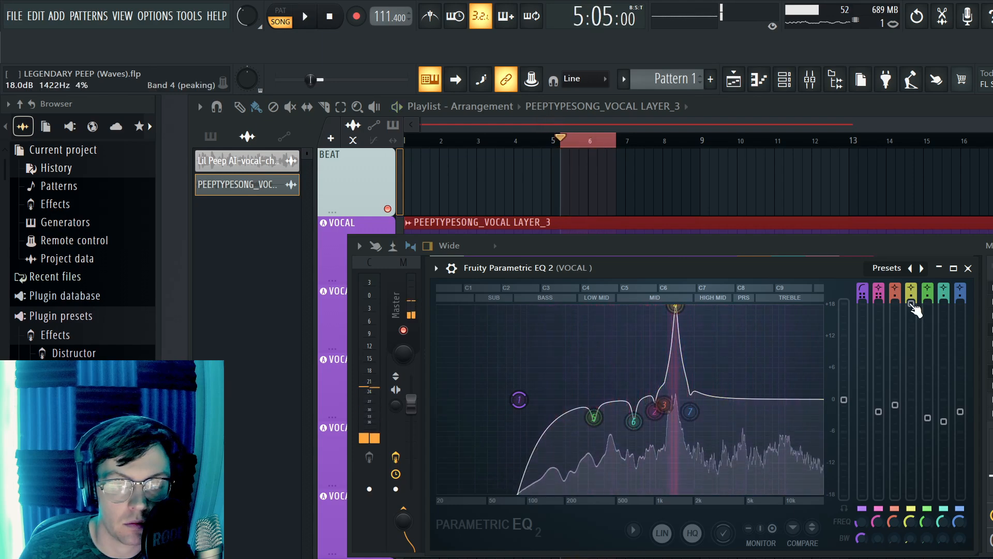
drag(916, 309, 911, 424)
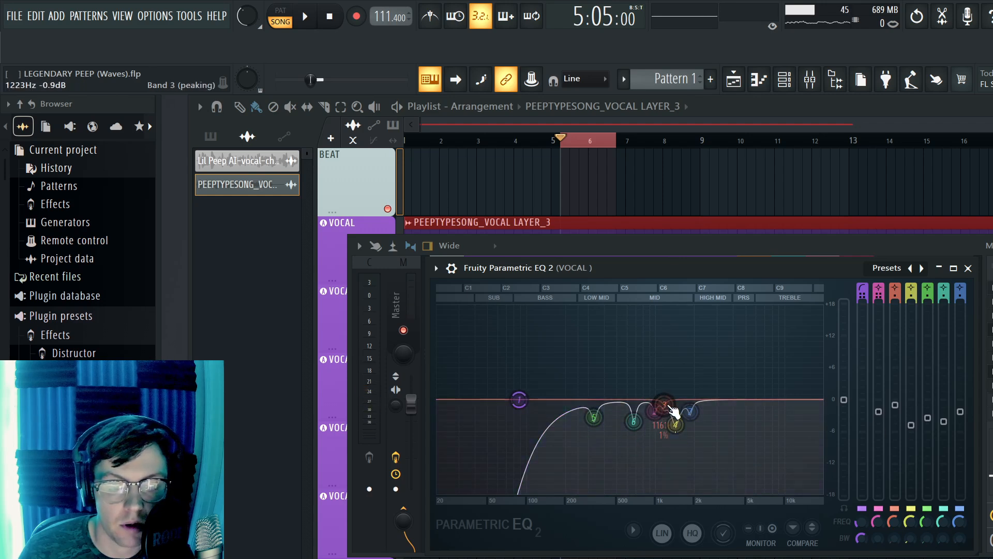
- Move EQ band 3 to a small cut between 2 and 5 kHz during playback, and close the equalizer
key(space)
drag(706, 402, 733, 417)
key(space)
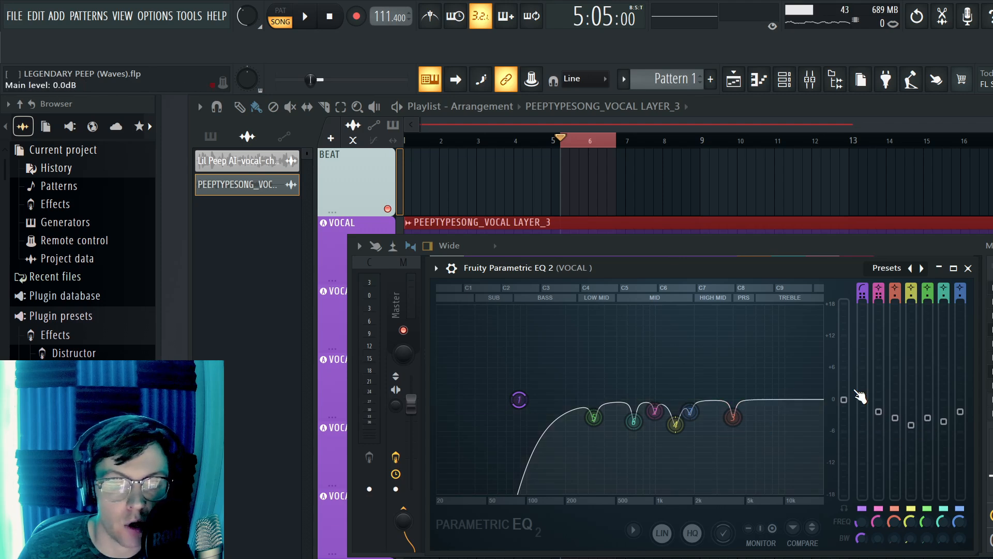
click(968, 268)
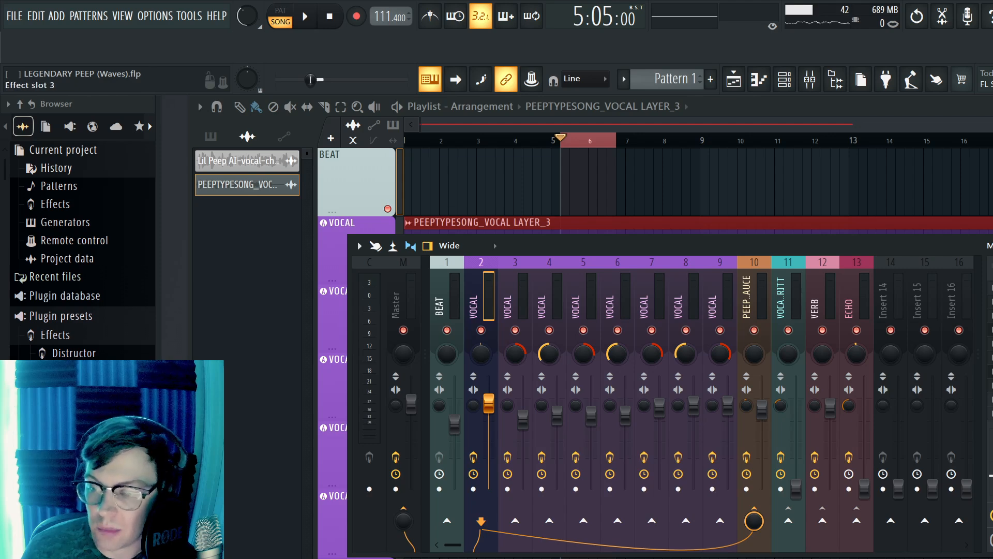
- Open Waves Tune Real-Time Mono on the VOCAL track, review its speed, note transition and range settings, and close it
click(991, 316)
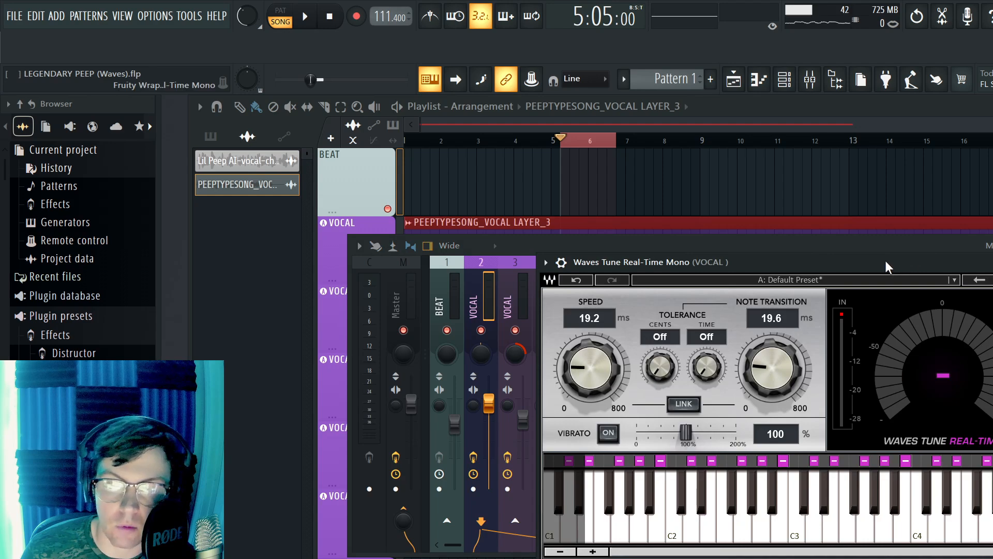
drag(884, 267, 813, 202)
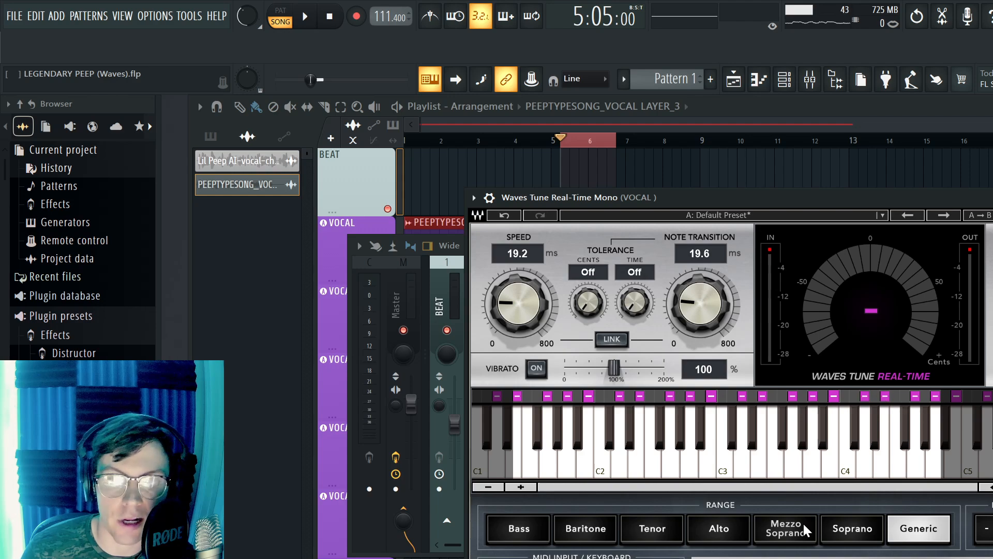
key(Escape)
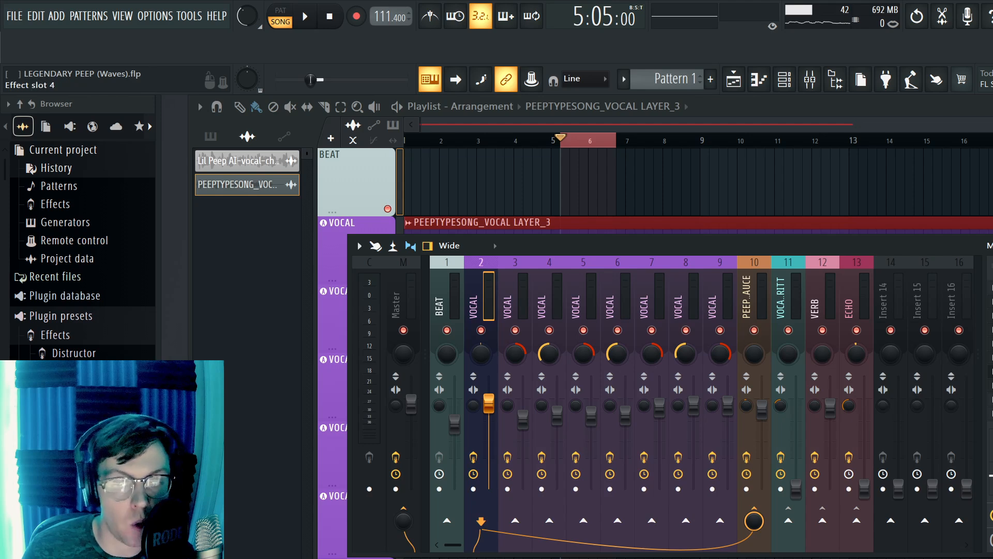
- Open the DeEsser Mono on the VOCAL track and lower its threshold to -51.8 dB while playing the loop
click(991, 330)
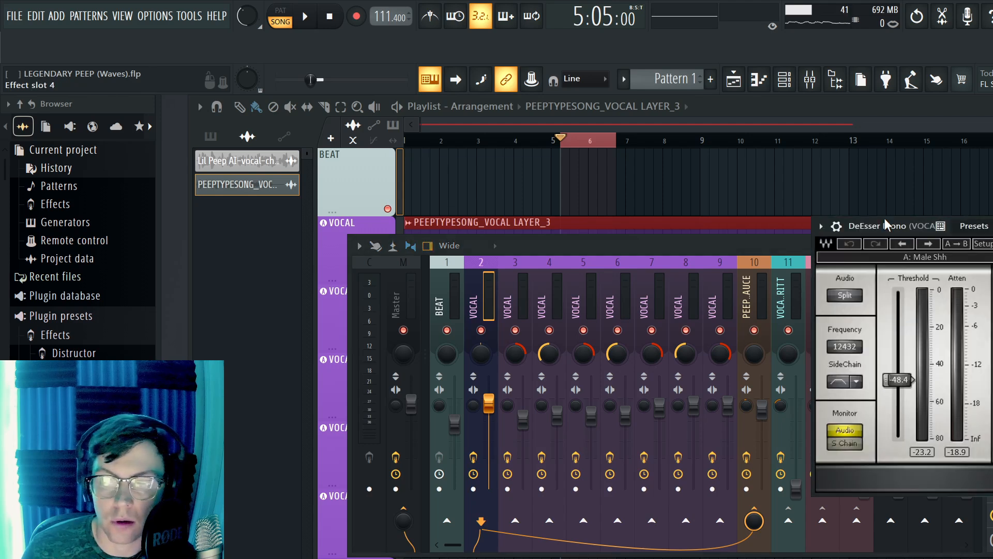
mouse_move(918, 382)
mouse_down()
mouse_move(919, 332)
mouse_move(918, 388)
mouse_up()
key(space)
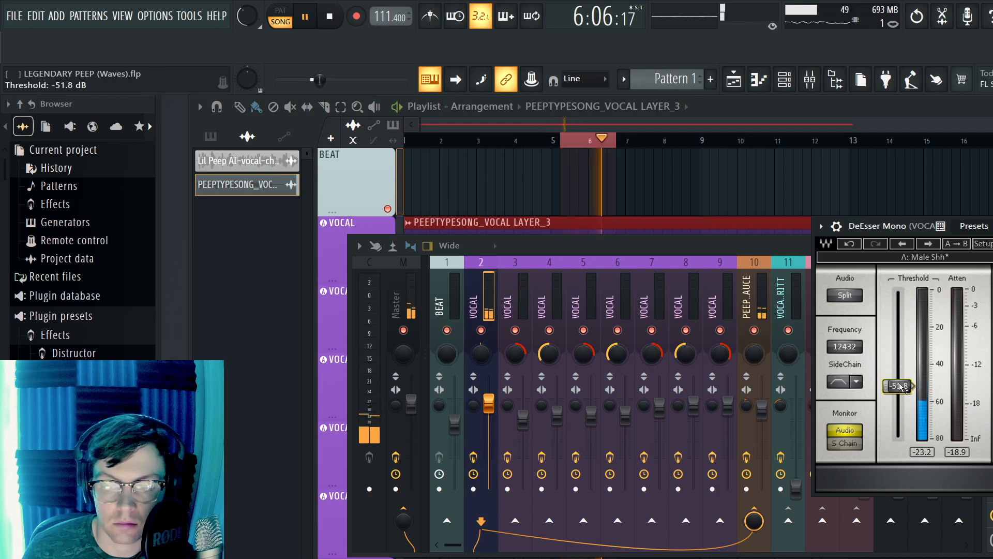
key(space)
- Replace the playlist loop with a range from 3:09 to about bar 5, audition it, and bring the mixer back up
click(508, 142)
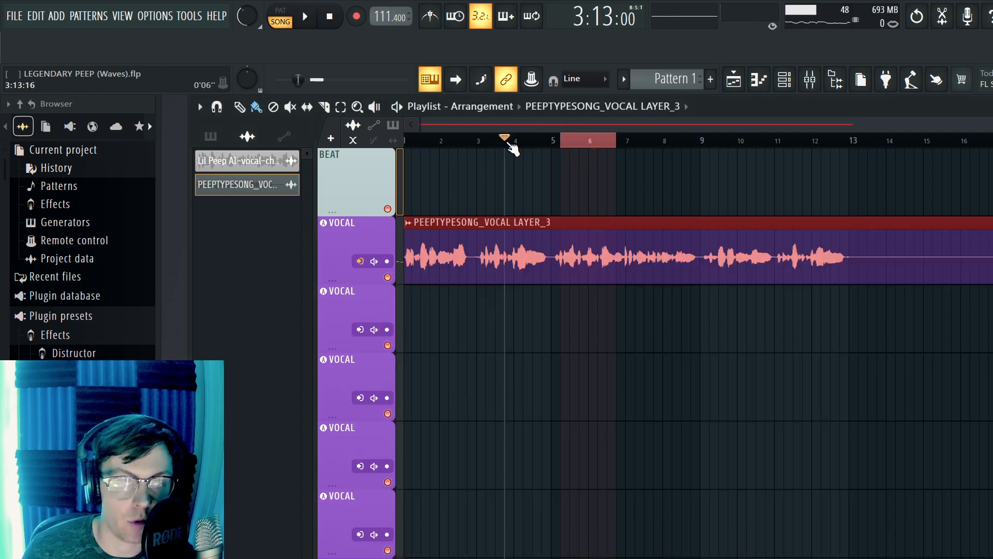
ctrl+click(506, 142)
key(space)
drag(496, 141, 543, 151)
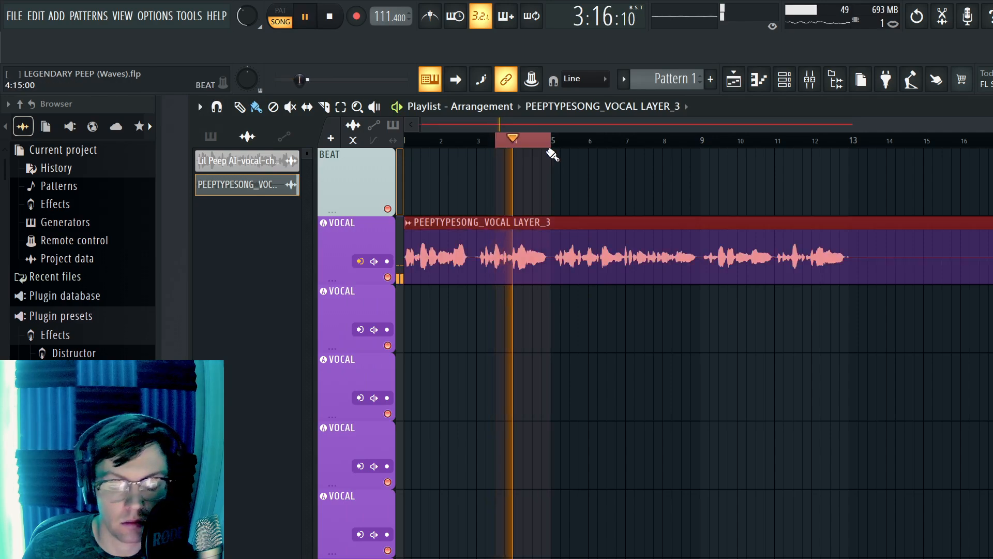
key(F9)
key(space)
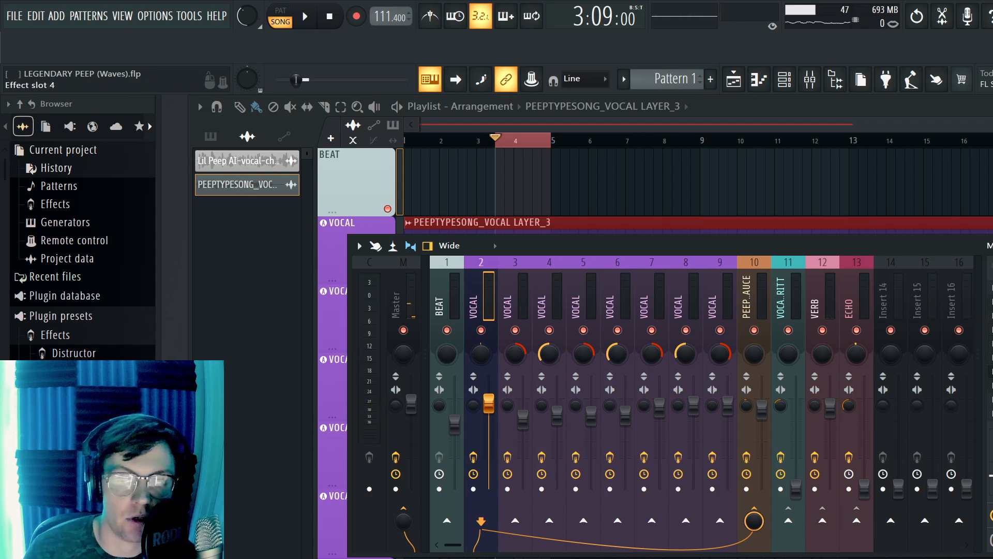
- Reopen the VOCAL track's DeEsser, set its threshold to -48.8 dB during loop playback, and close it
click(991, 330)
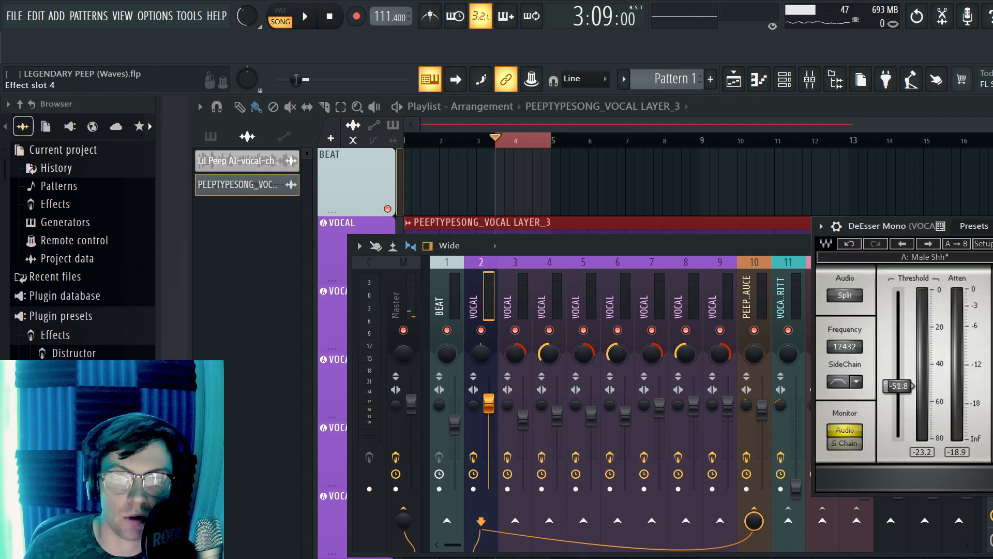
key(space)
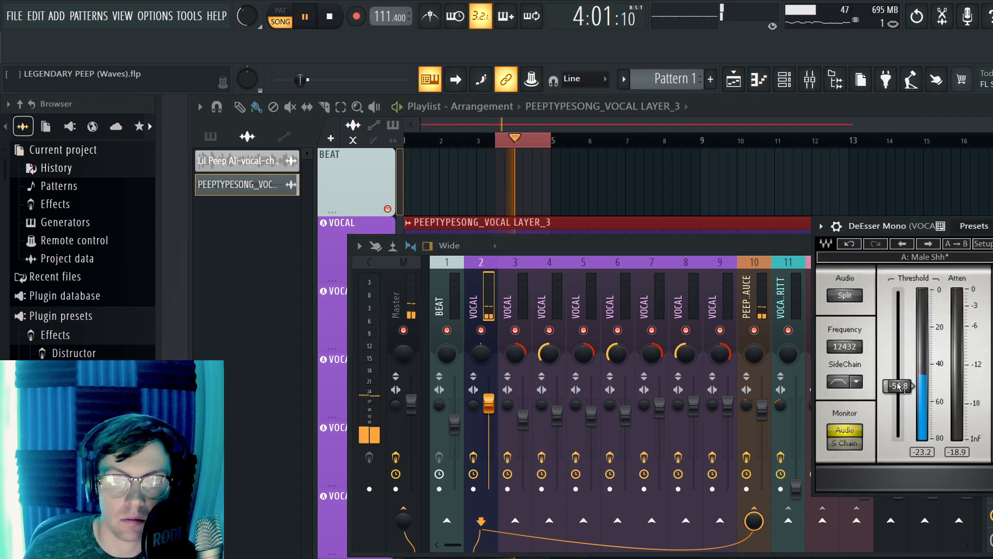
drag(901, 386, 900, 380)
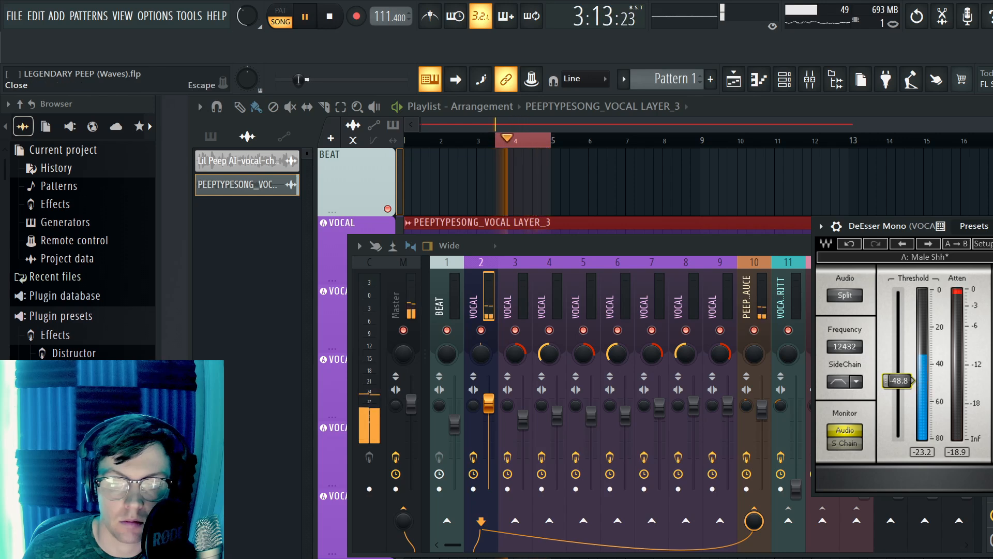
key(Escape)
key(space)
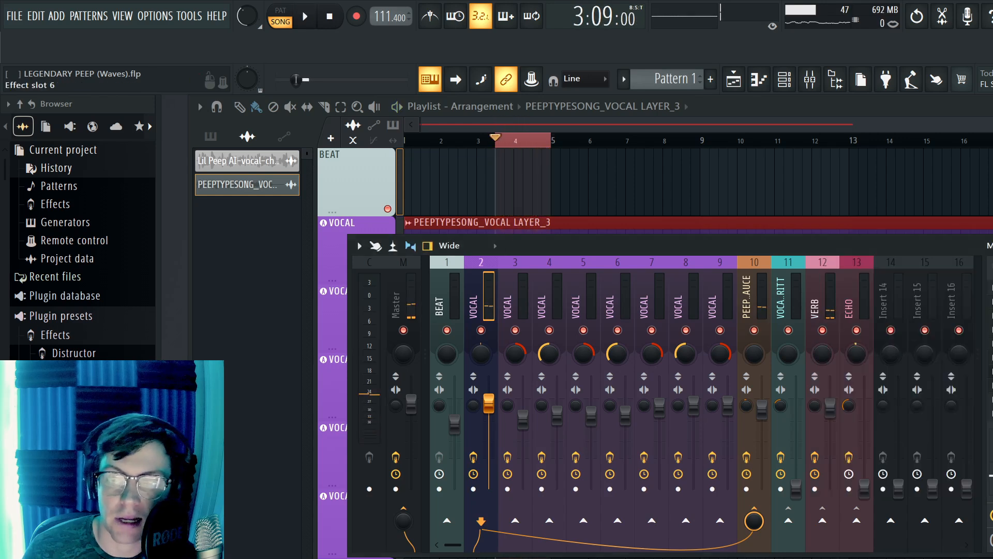
- Open the CLA-76 Mono compressor on the VOCAL track and play the loop to check its gain reduction
click(992, 371)
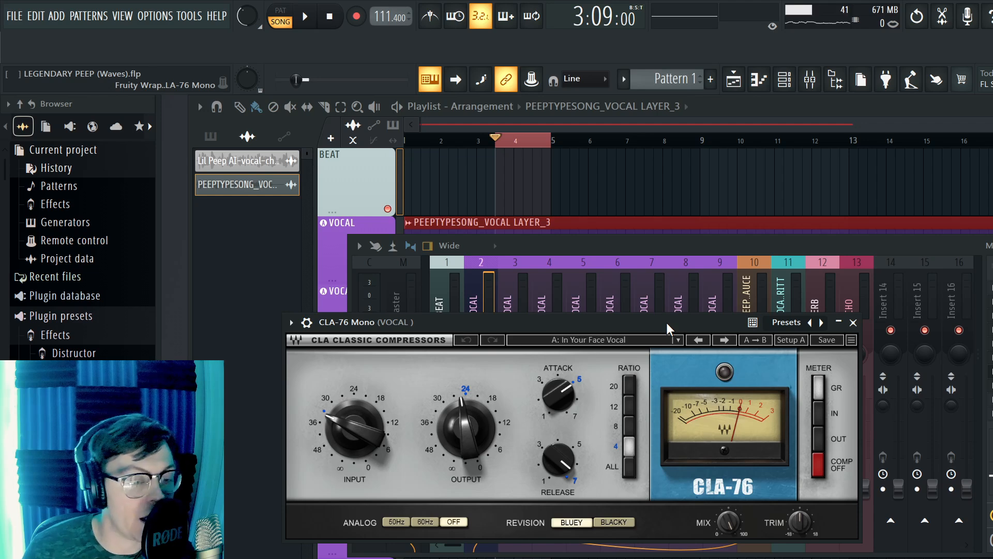
drag(666, 322, 662, 318)
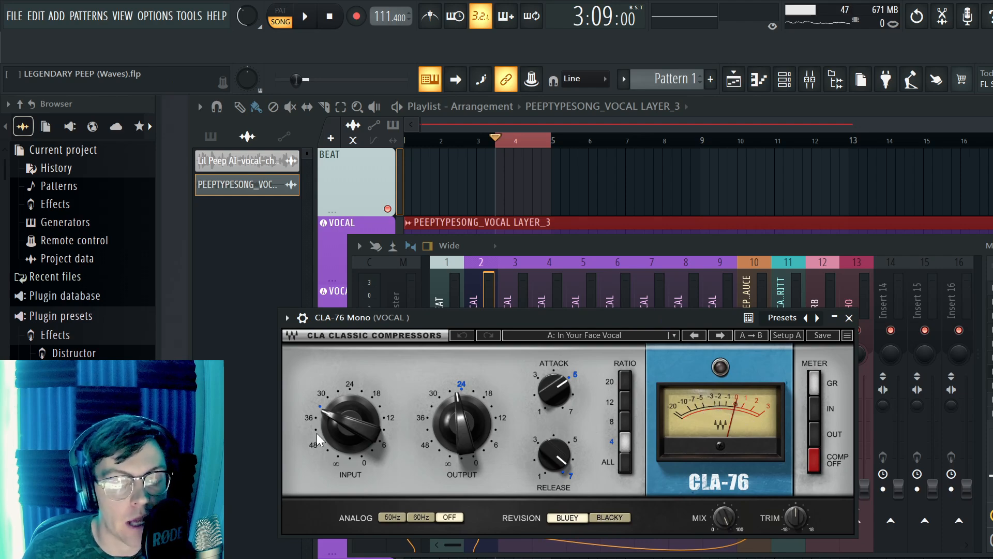
mouse_move(351, 437)
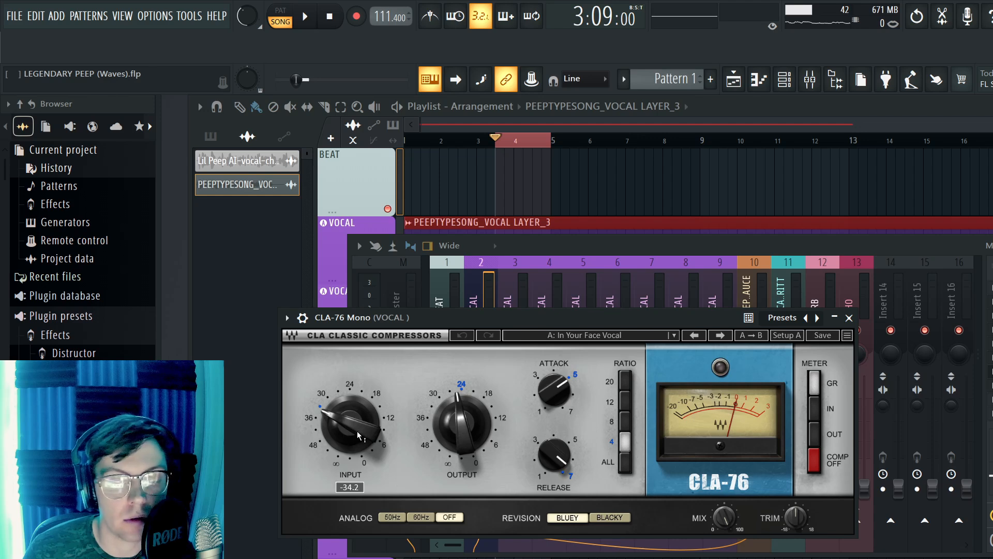
key(space)
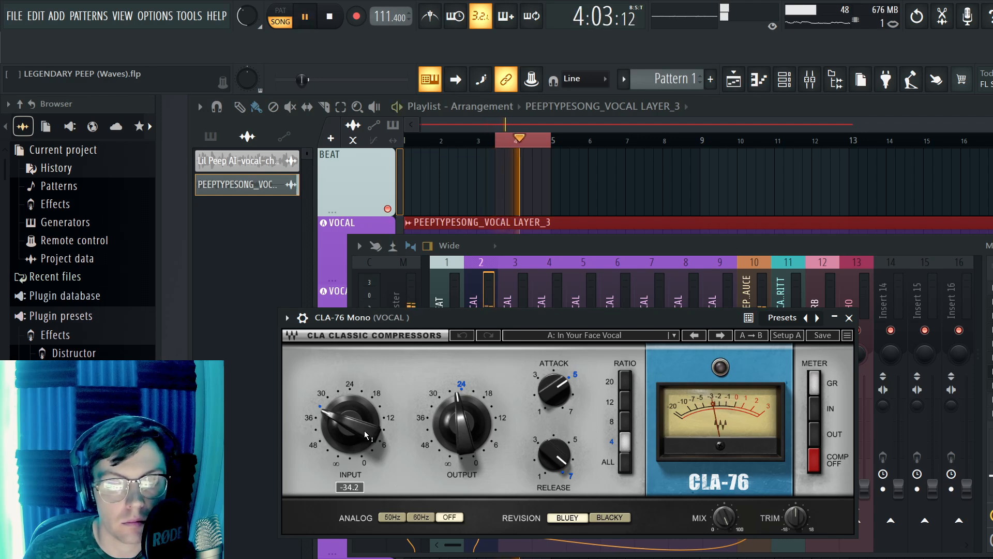
key(space)
- Lower the CLA-76 input to -36.3 while auditioning the loop, and close the compressor
scroll(365, 435, down, 2)
key(space)
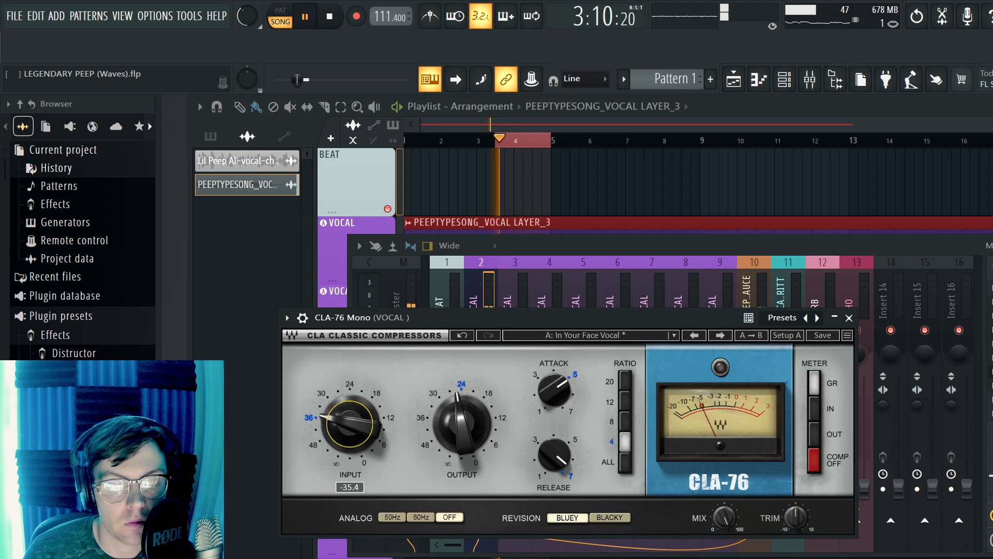
key(space)
key(space)
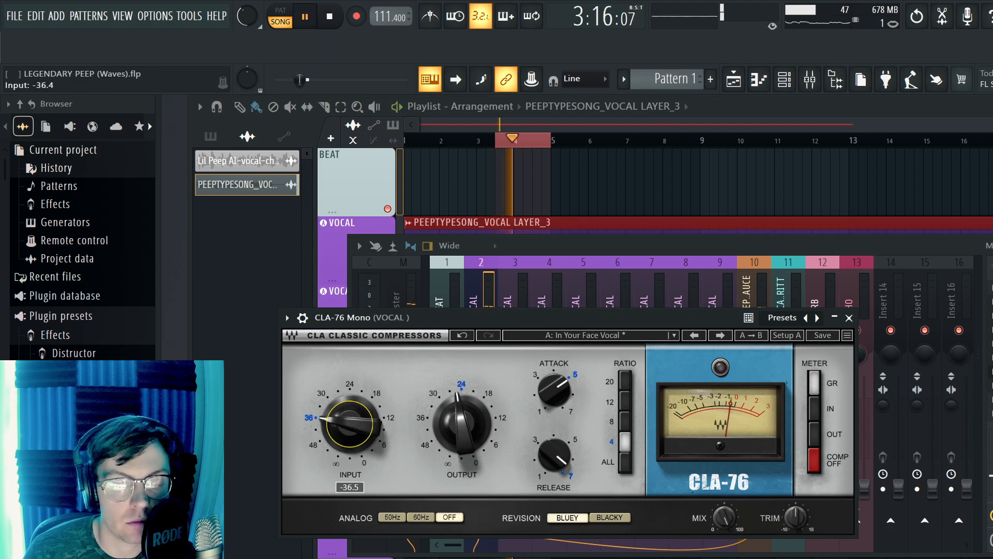
scroll(365, 434, down, 2)
scroll(350, 423, up, 2)
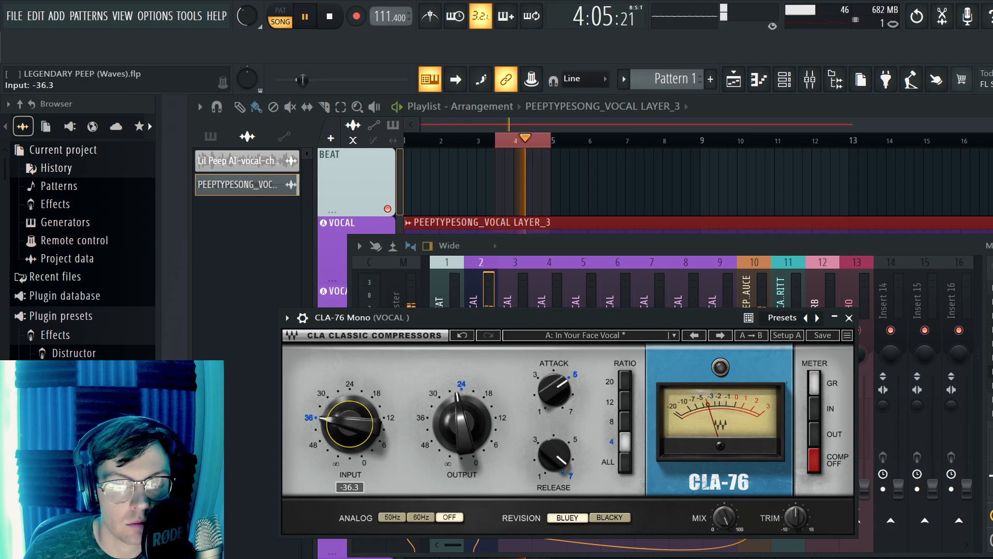
key(space)
click(848, 318)
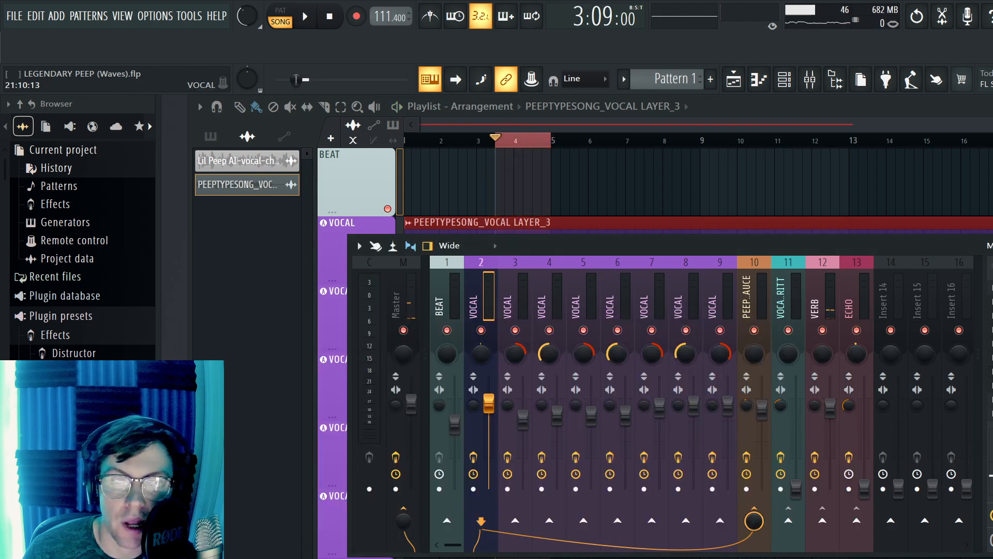
- Open the CLA-2A Mono on the VOCAL track, set Peak Reduction to 59.88 during playback, and close it
click(992, 385)
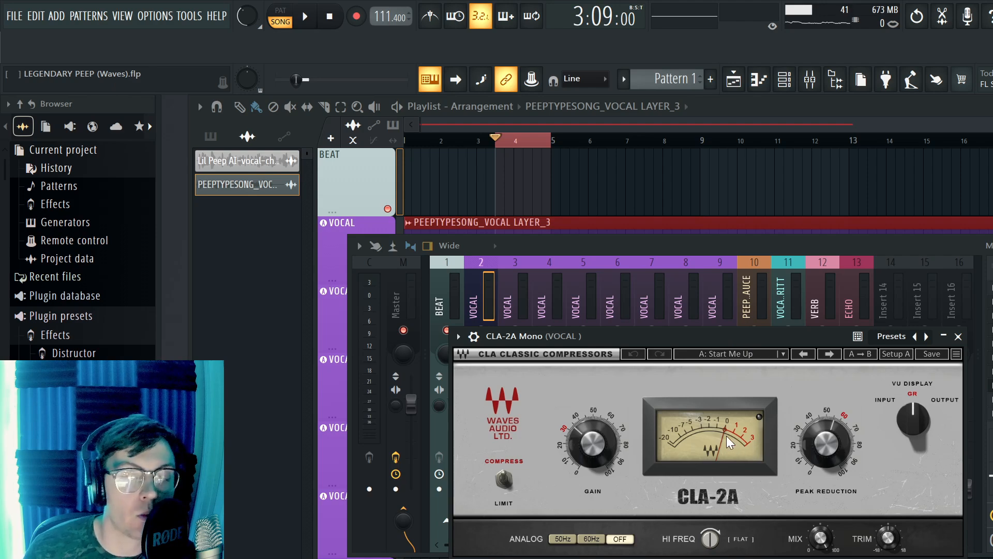
key(space)
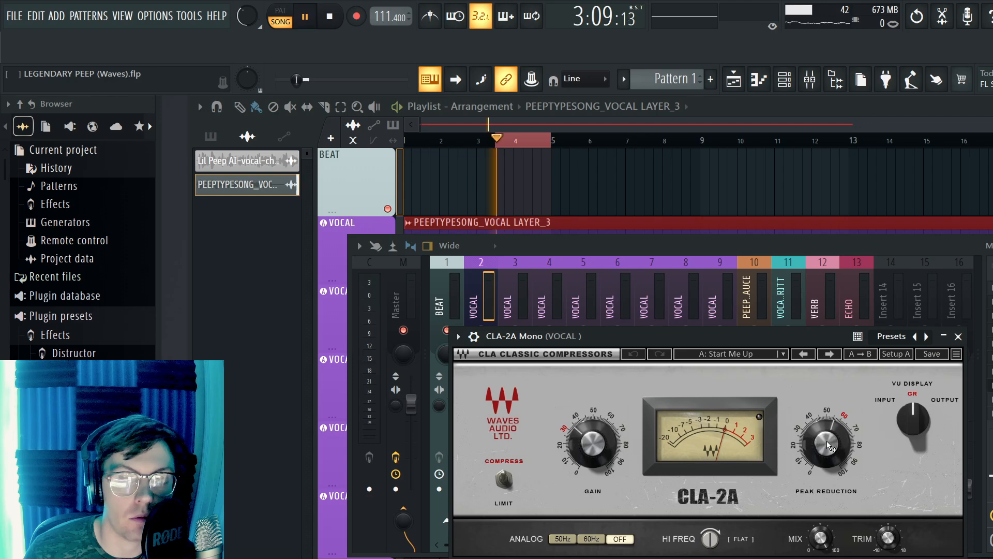
mouse_move(827, 446)
drag(828, 446, 828, 438)
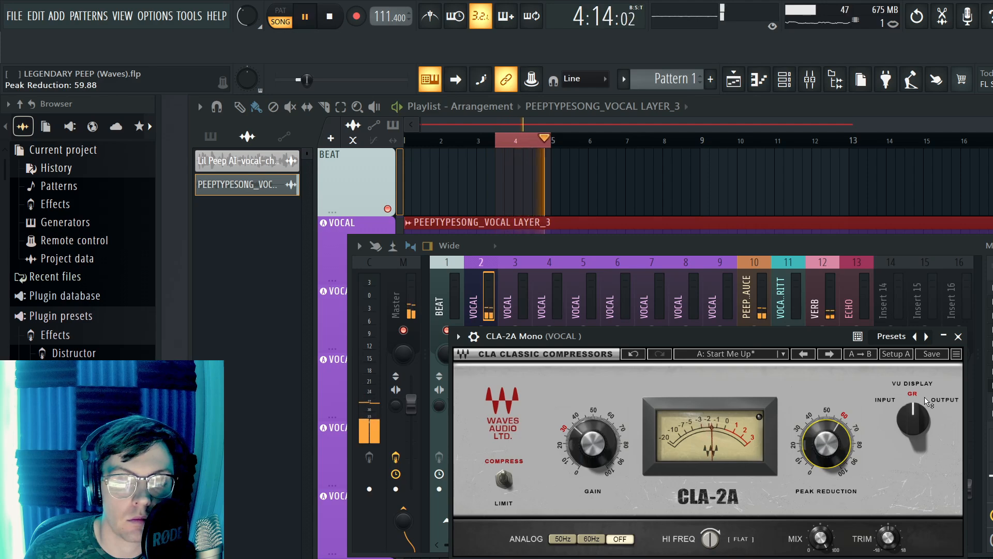
key(space)
click(957, 336)
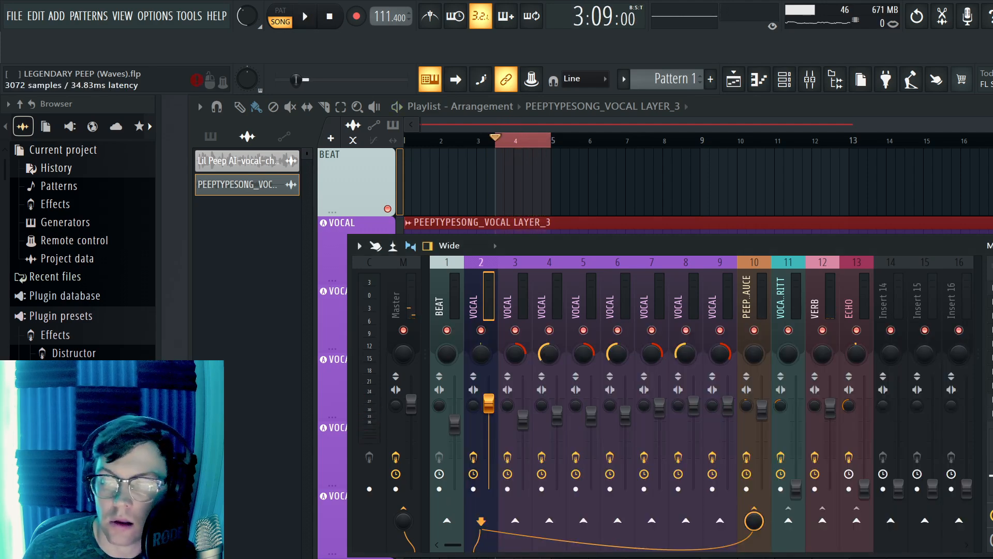
- Open the VOCAL track's remaining two Fruity Parametric EQ 2 instances and play the loop to examine the vocal's resonances
click(992, 386)
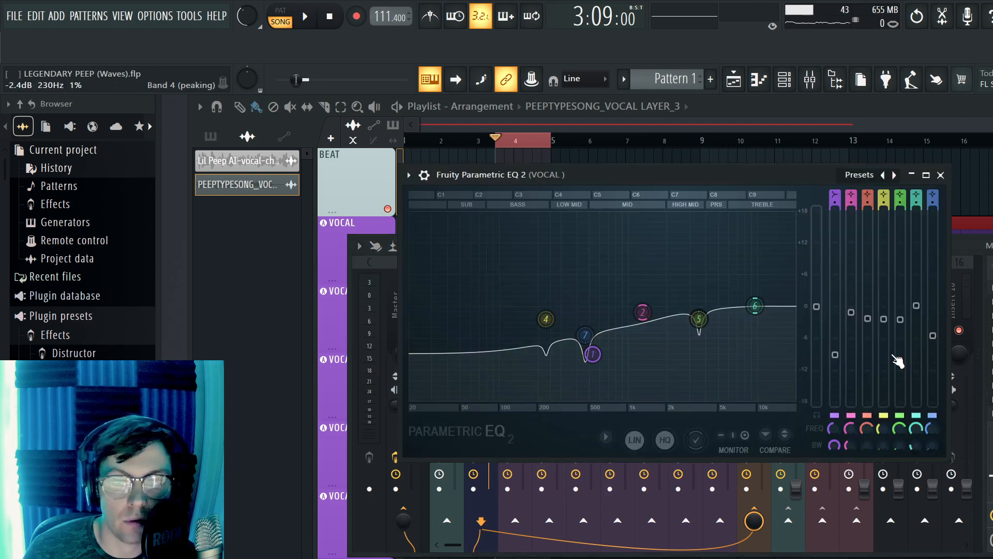
click(991, 393)
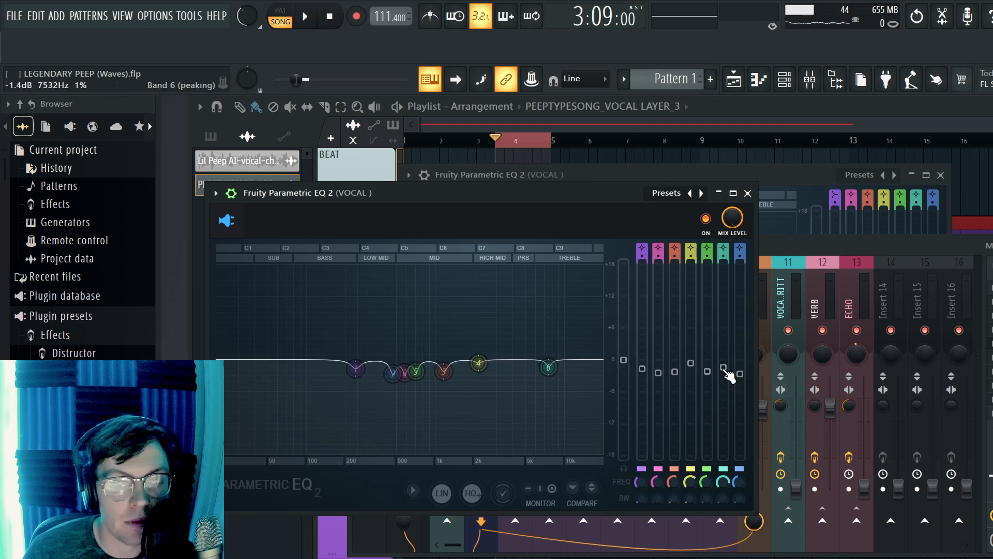
key(space)
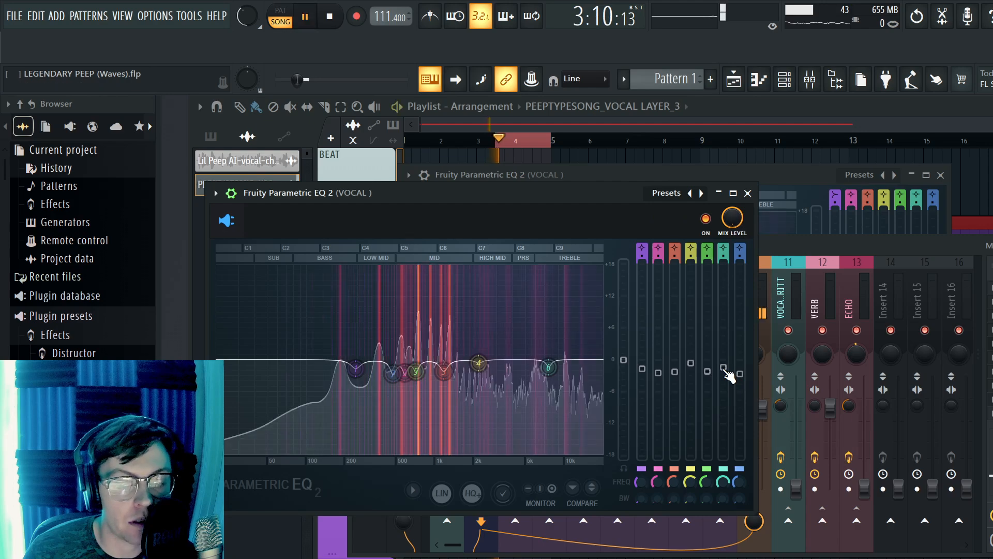
key(space)
click(409, 489)
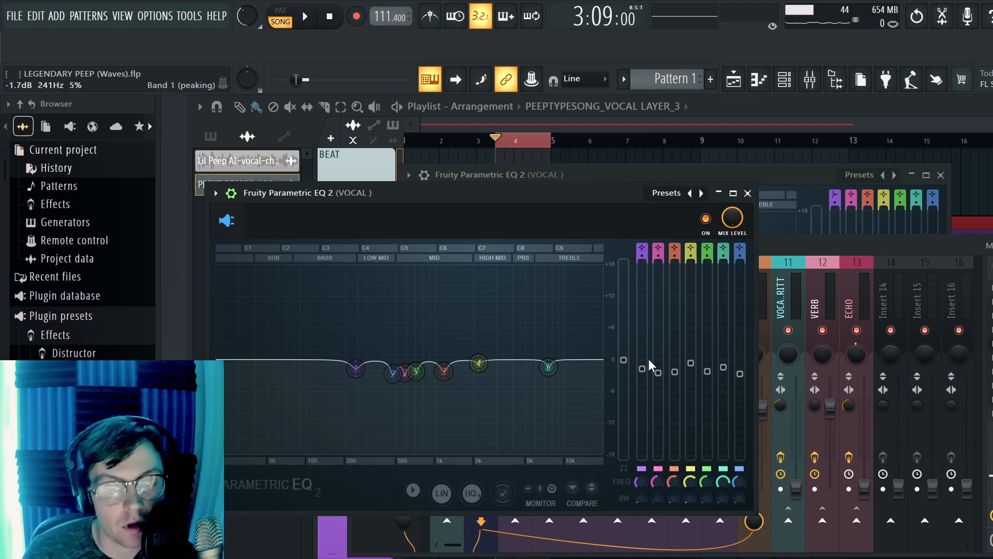
- Boost EQ band 7 to find the resonance near 700 Hz during playback, and cut it to -3.1 dB at 709 Hz
drag(392, 371, 419, 282)
key(space)
key(space)
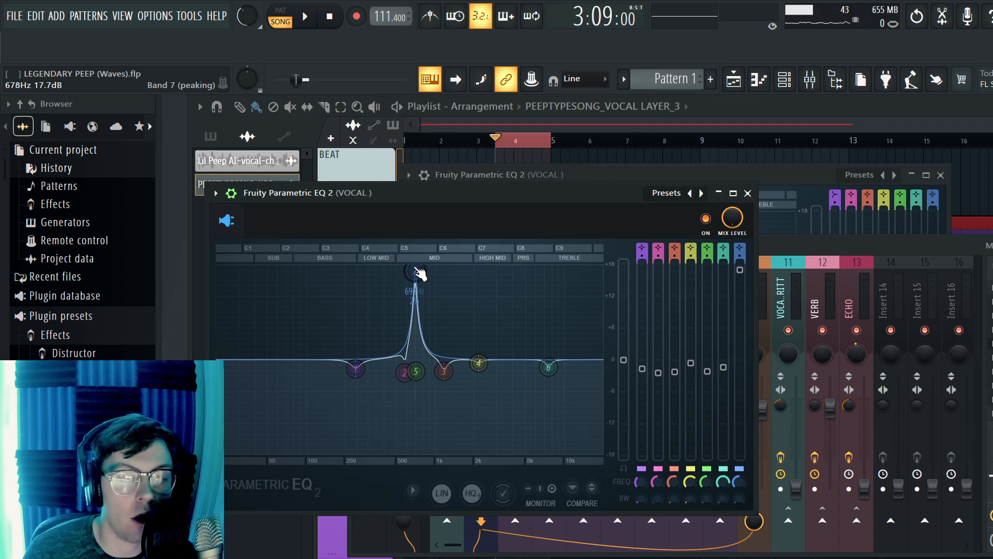
key(space)
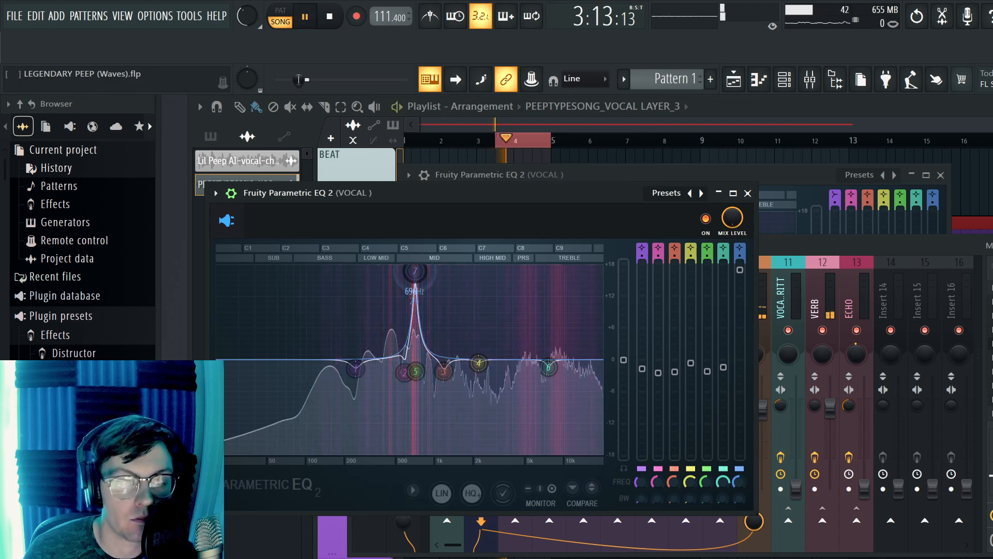
key(space)
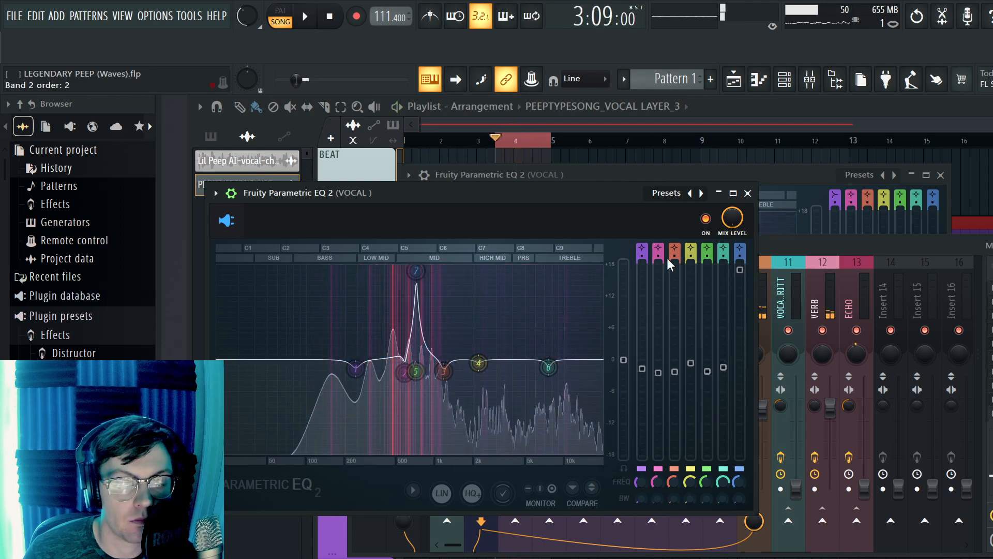
drag(414, 271, 415, 365)
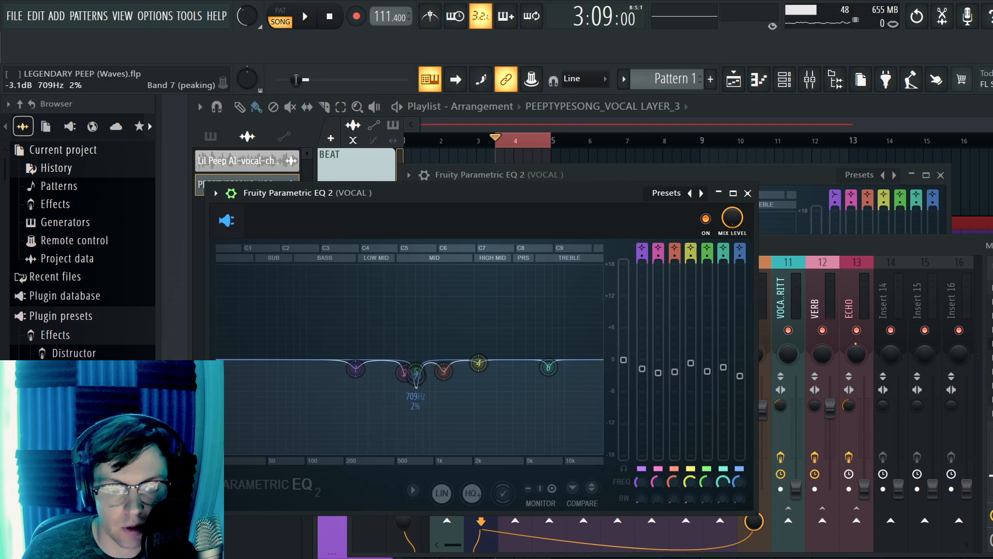
- Boost EQ band 6 strongly and sweep it from the treble down to about 1.3 kHz
key(space)
drag(723, 368, 723, 304)
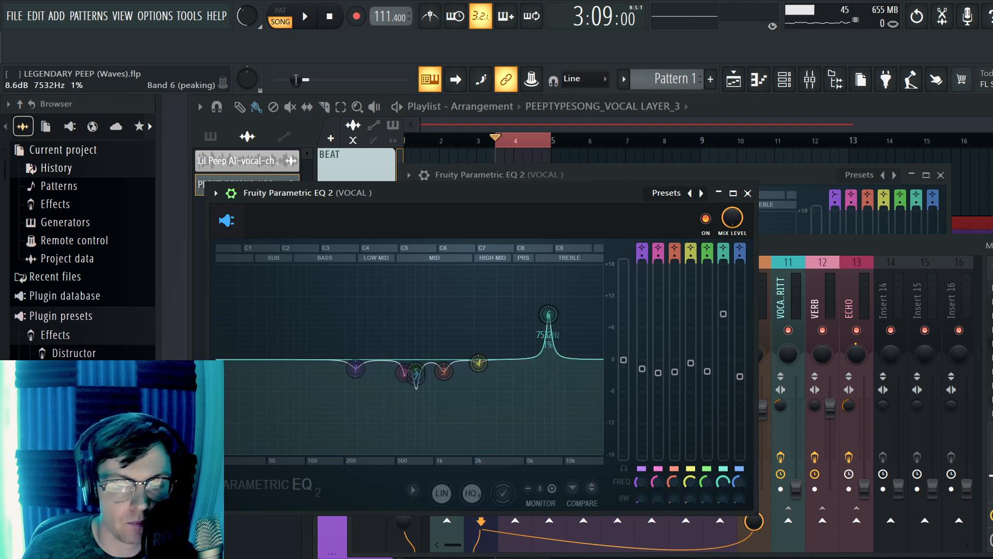
drag(547, 304, 451, 272)
key(space)
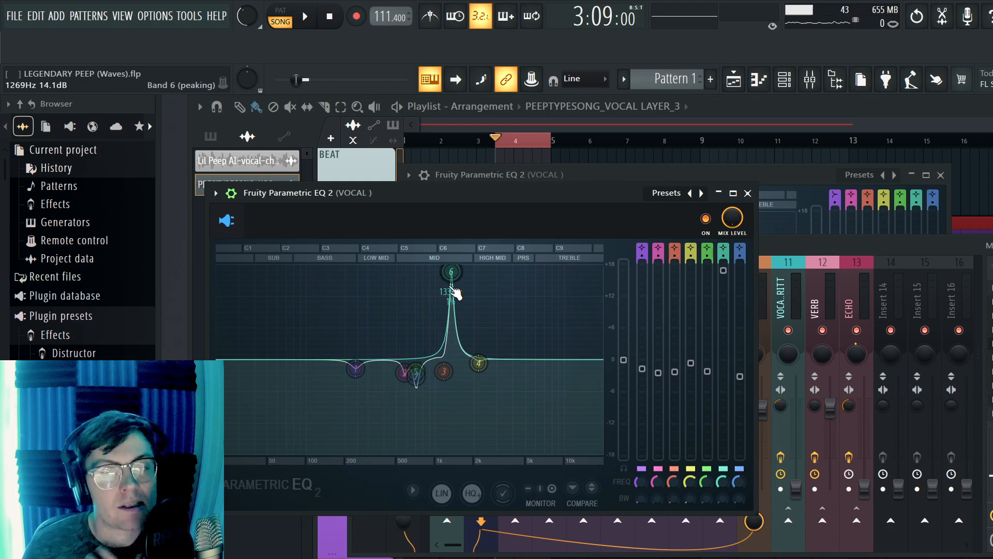
drag(455, 293, 460, 282)
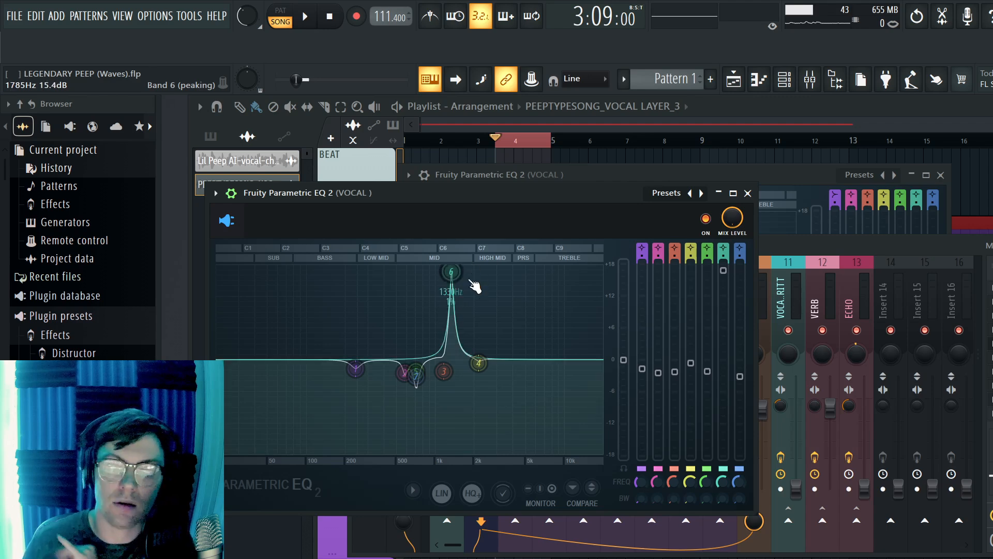
- Sweep EQ band 6 to 2361 Hz and reduce its gain to 1.4 dB while auditioning the loop
drag(458, 273, 483, 345)
key(space)
key(space)
key(space)
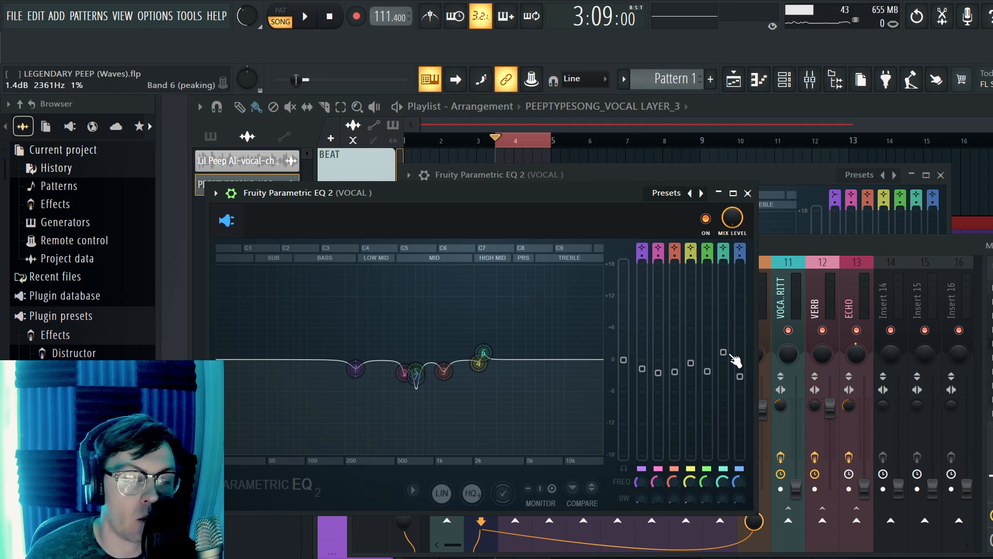
- Vary band 6's boost at 2361 Hz, easing it to 2.6 dB during playback and raising it to 12.4 dB
drag(724, 351, 723, 318)
drag(484, 332, 484, 346)
key(space)
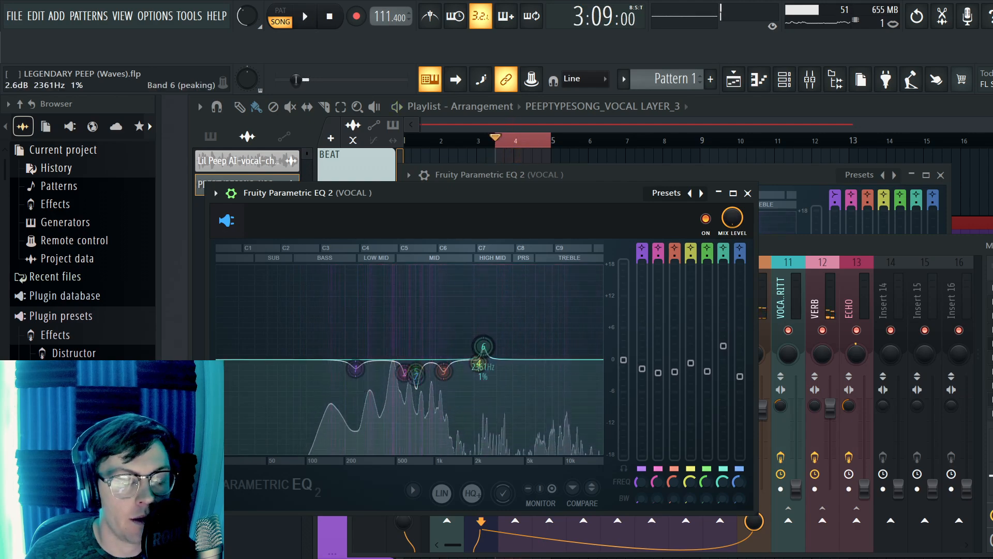
drag(723, 346, 723, 289)
key(space)
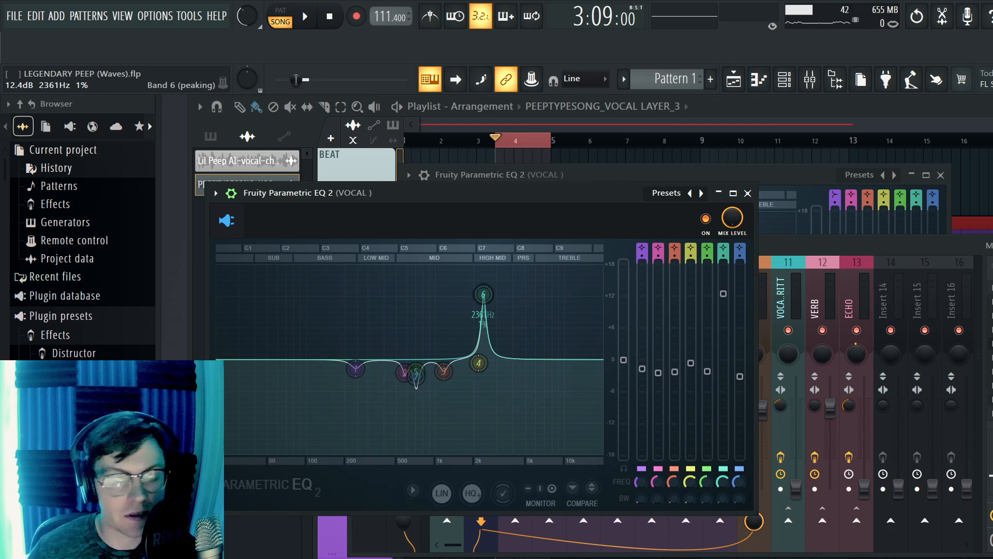
- Cut EQ band 6 at 2361 Hz to below 0 dB while the loop plays, and close both vocal EQs
key(space)
drag(724, 293, 723, 377)
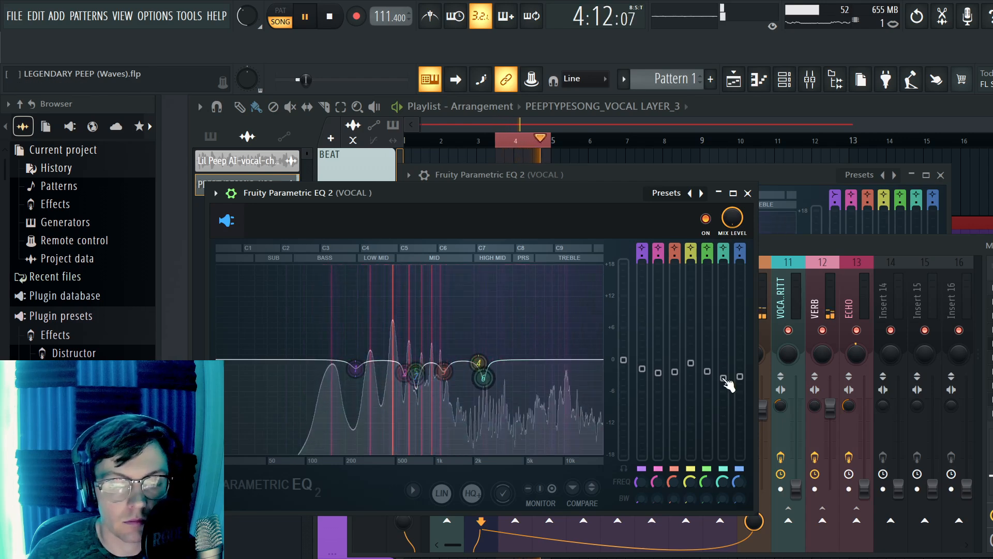
key(space)
click(748, 194)
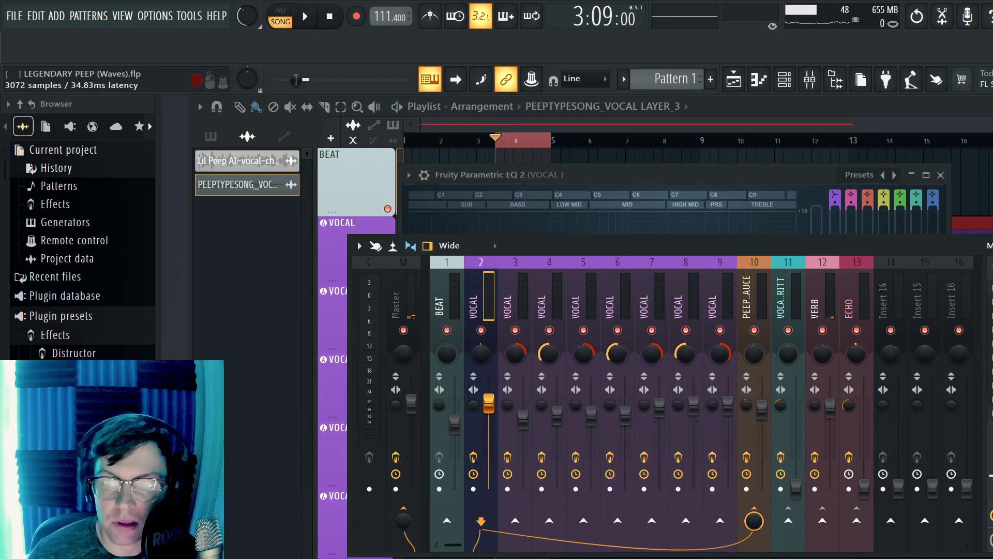
click(941, 175)
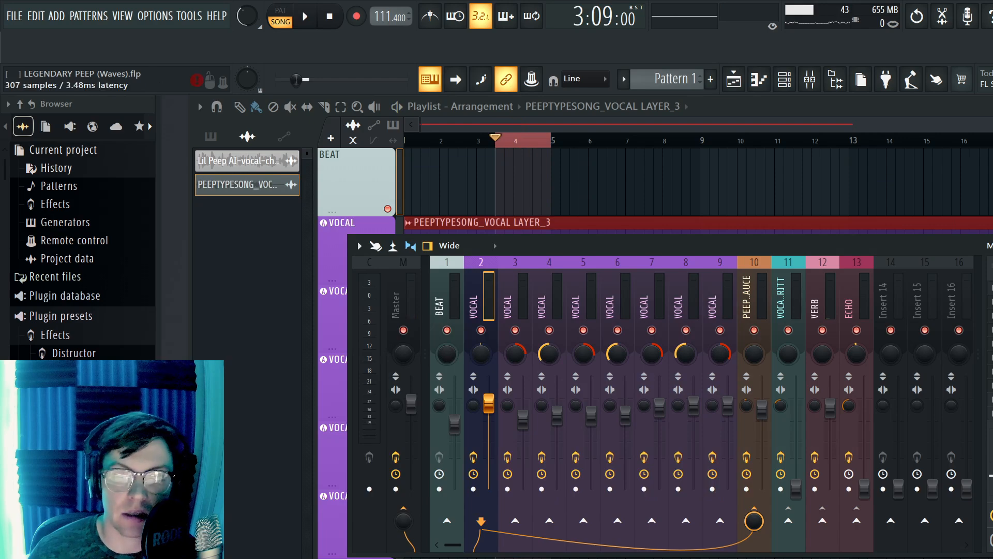
- Reopen the lead vocal's second Parametric EQ 2, move band 5 to 2303 Hz, and sweep band 3 into a cut near 5 kHz during playback
click(991, 413)
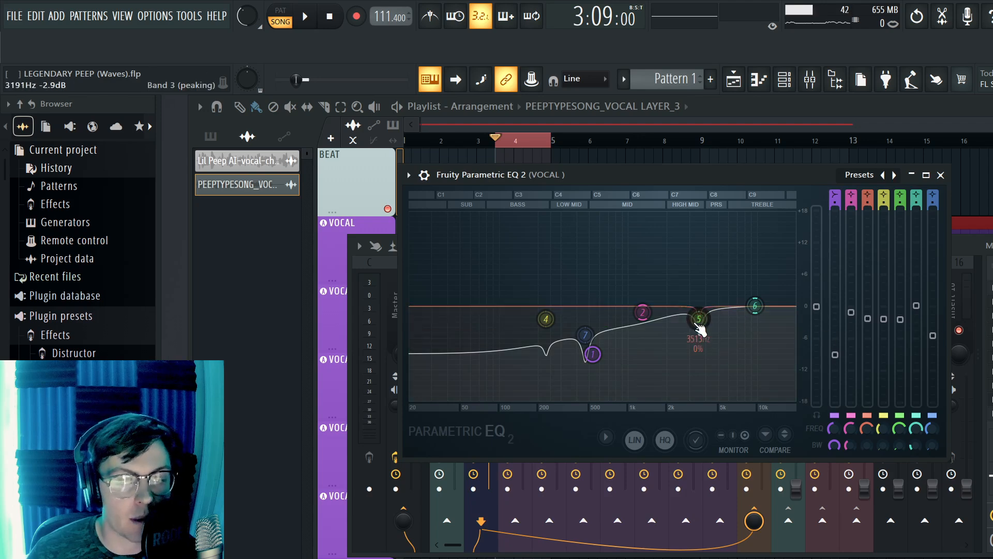
drag(693, 331, 675, 305)
key(space)
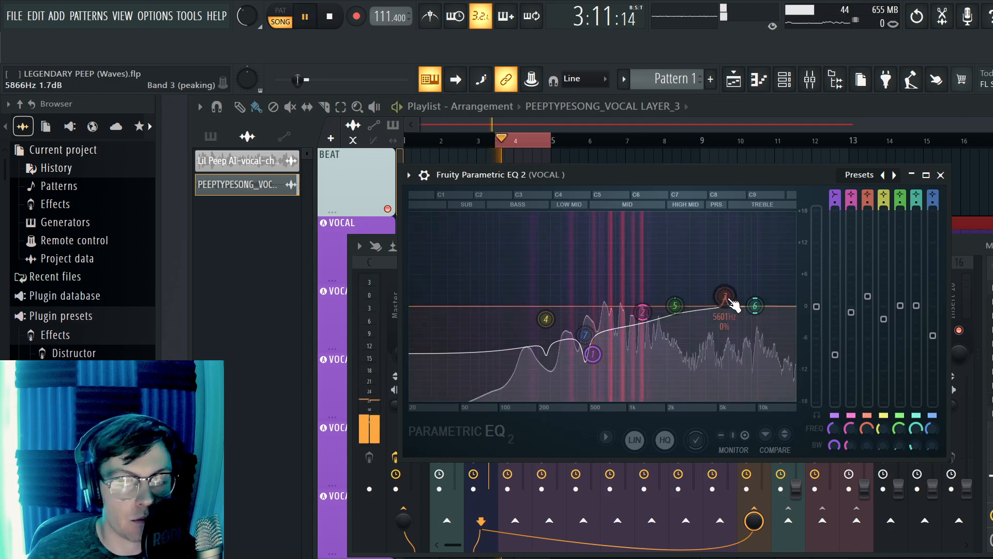
drag(732, 303, 717, 263)
key(space)
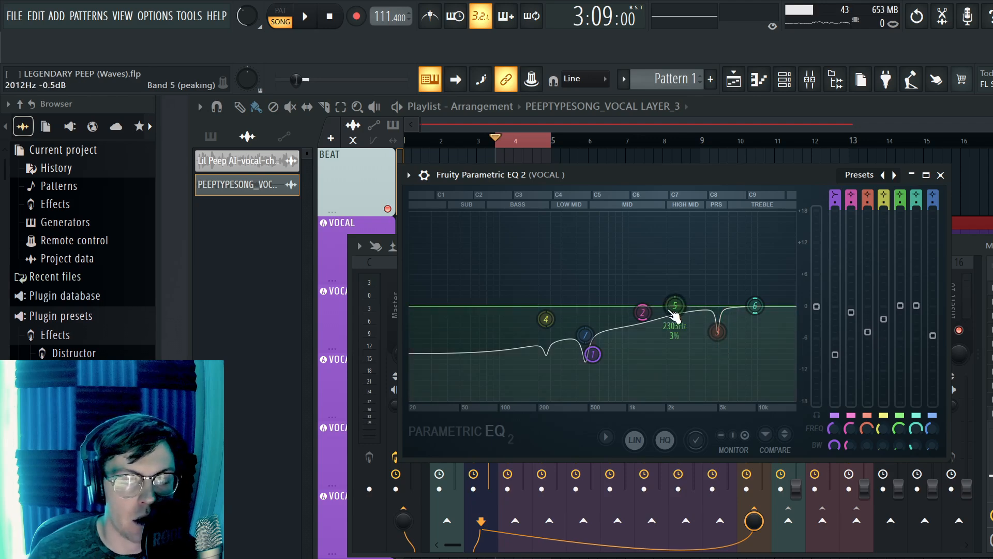
- Cut EQ band 5 to -3.8 dB at 3432 Hz, ease that cut slightly after auditioning, and raise the band 1 low shelf a little
drag(674, 314, 697, 326)
key(space)
key(space)
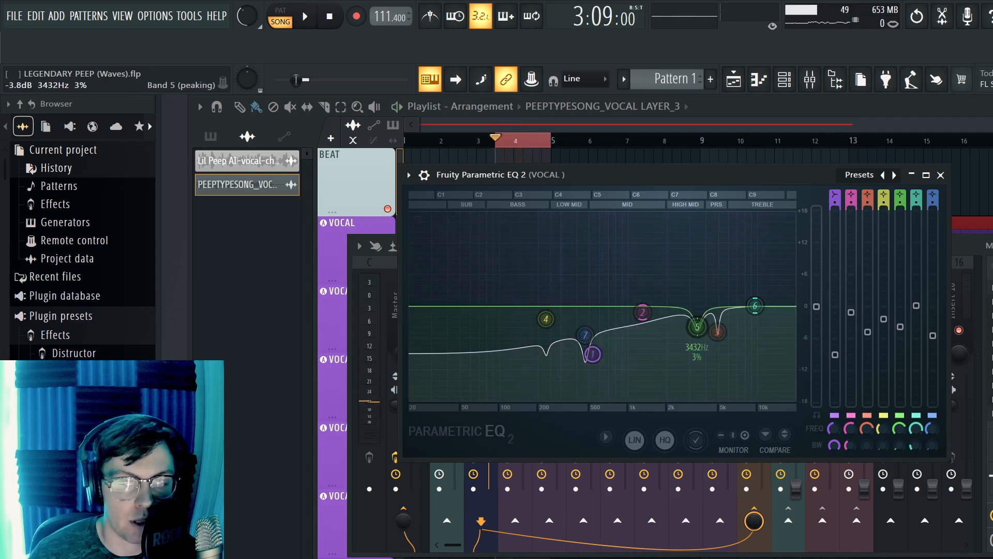
drag(900, 325, 900, 323)
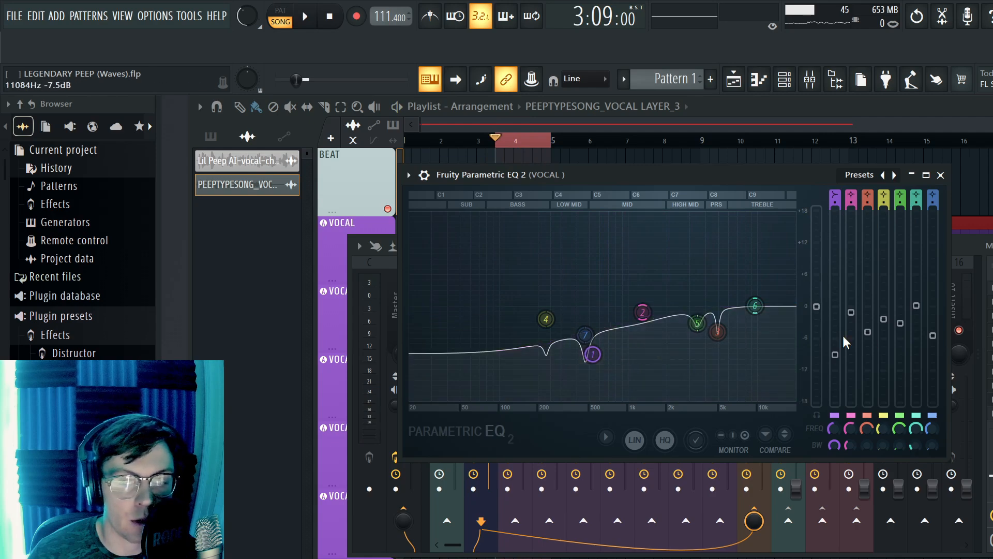
drag(835, 352, 834, 351)
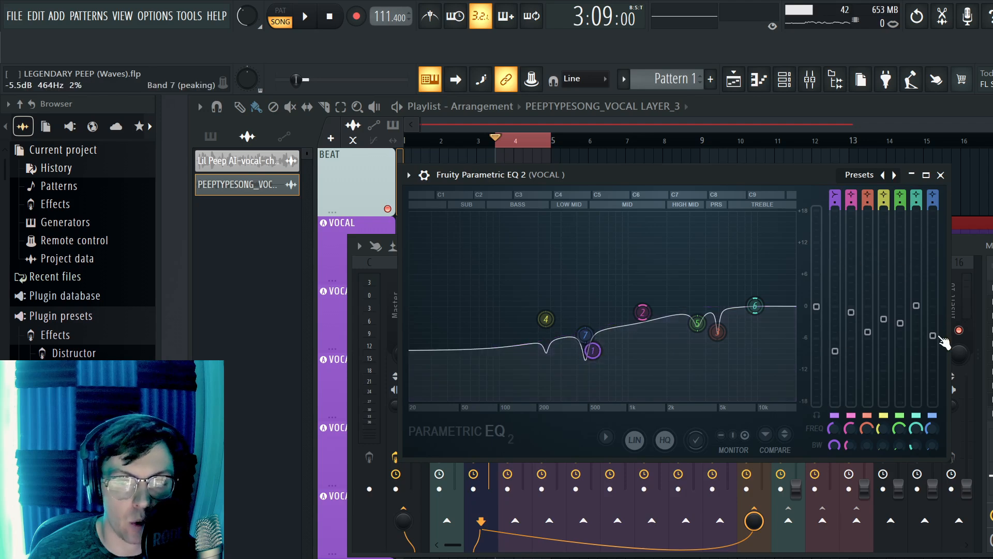
- Boost band 7 to find the low-mid resonance, set it to -1.2 dB at 509 Hz, and raise band 6 to 1.5 dB at 9569 Hz
drag(932, 336, 933, 222)
key(space)
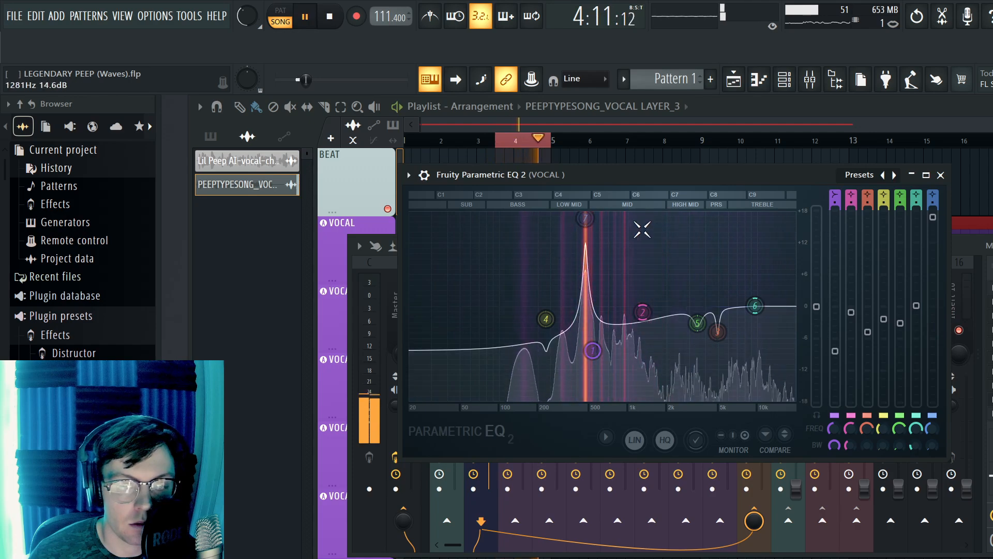
drag(585, 222, 590, 316)
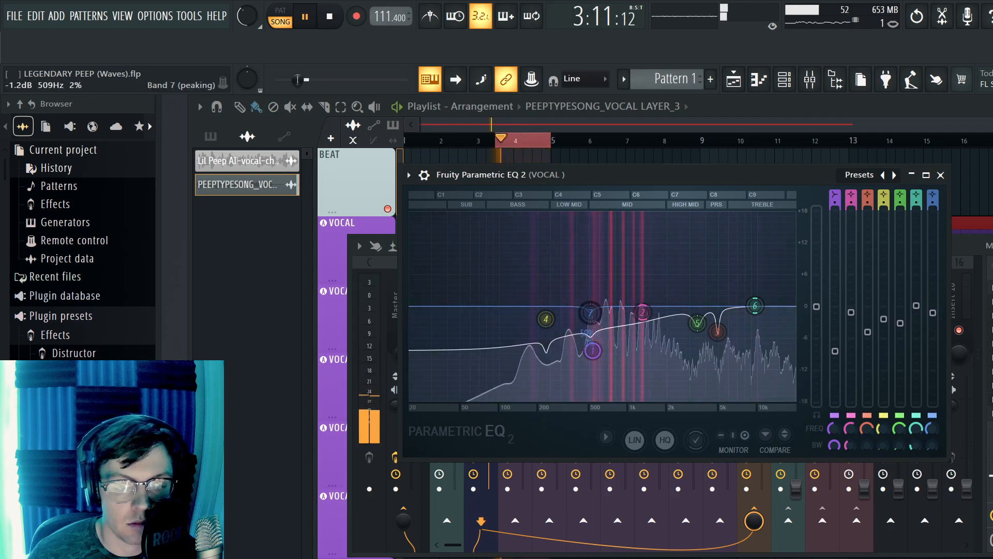
key(space)
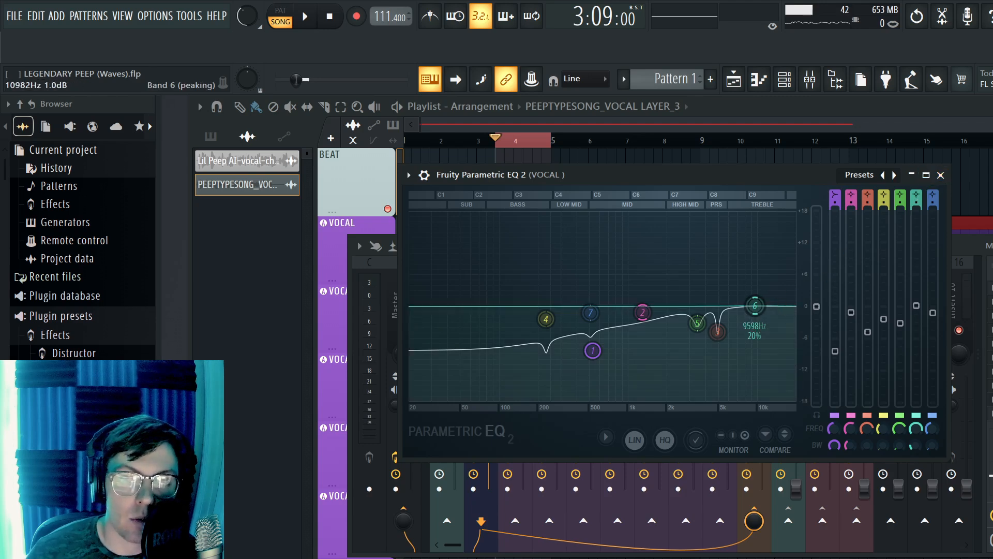
drag(755, 305, 755, 298)
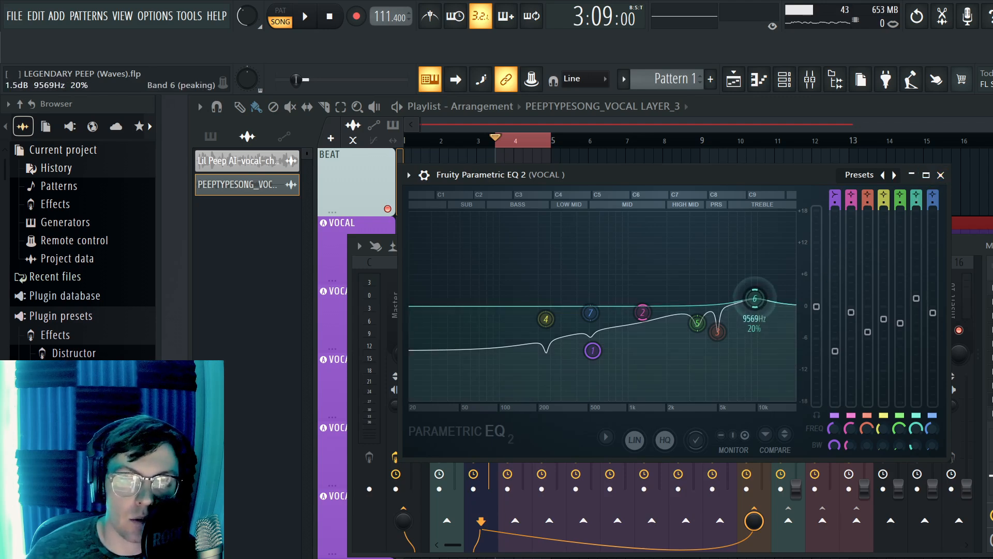
click(940, 174)
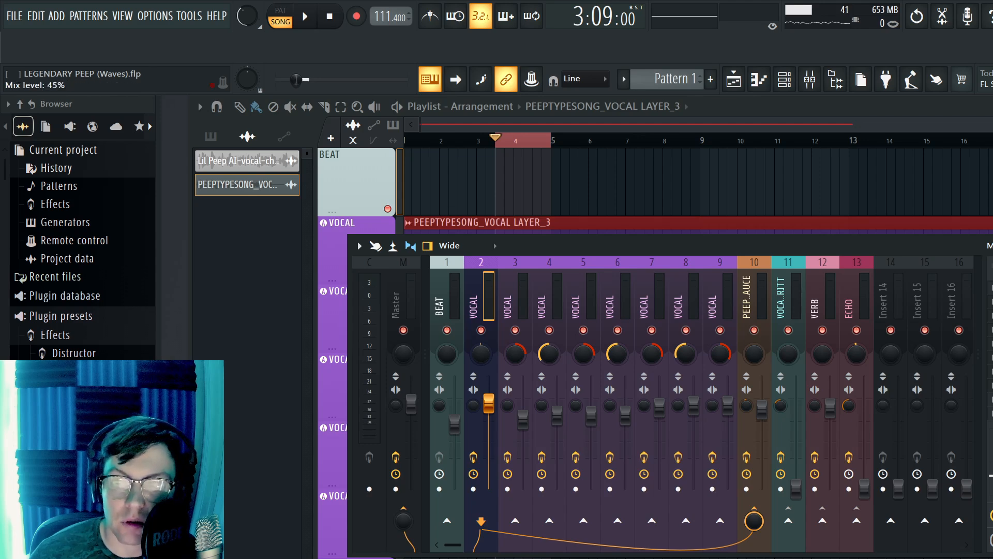
- Audition the vocal loop and examine the pitch-correction settings of Waves Tune Real-Time Mono on the lead vocal
key(space)
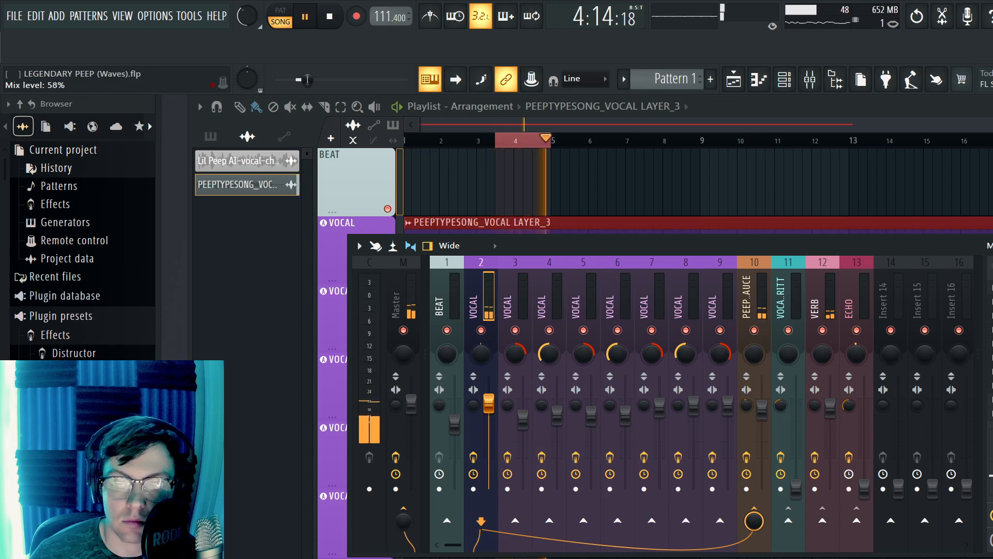
key(space)
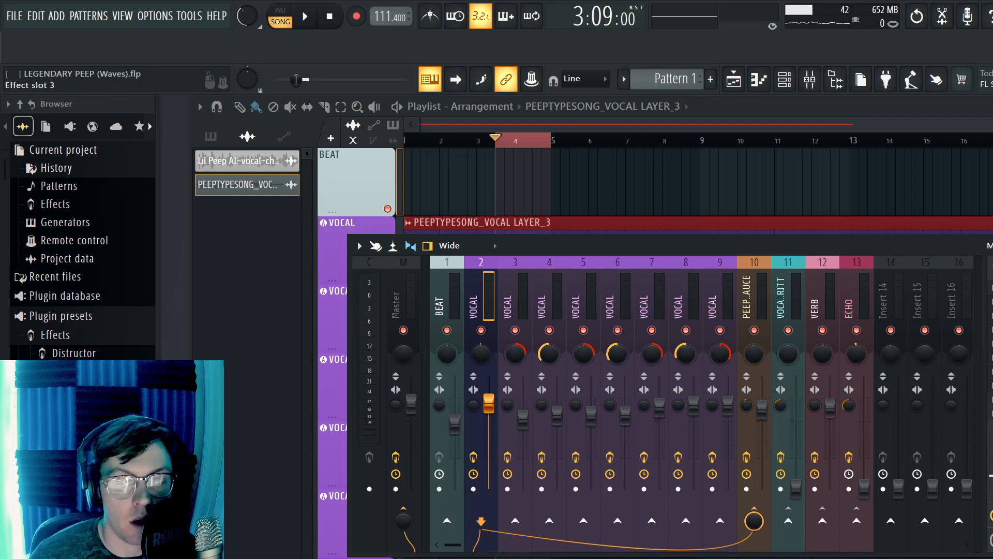
click(991, 301)
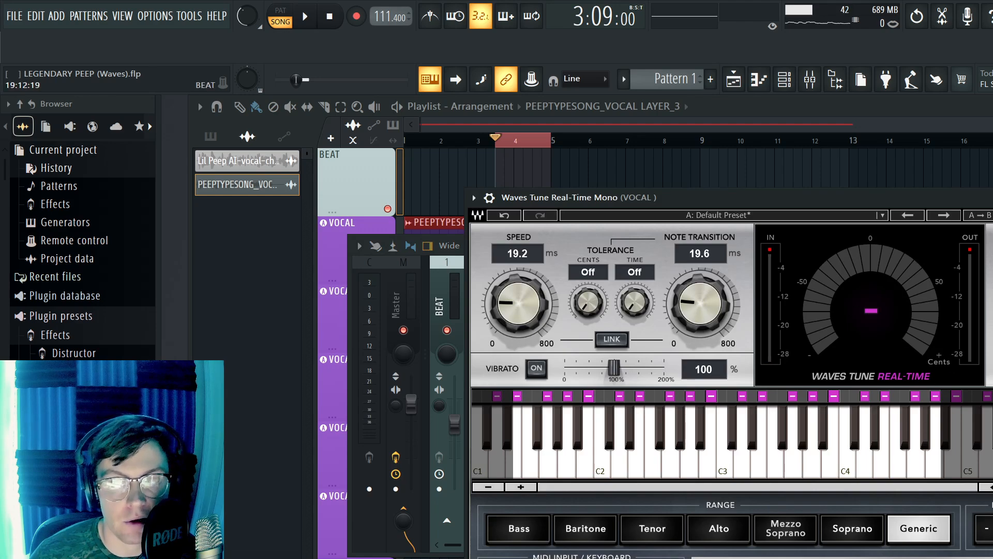
key(Escape)
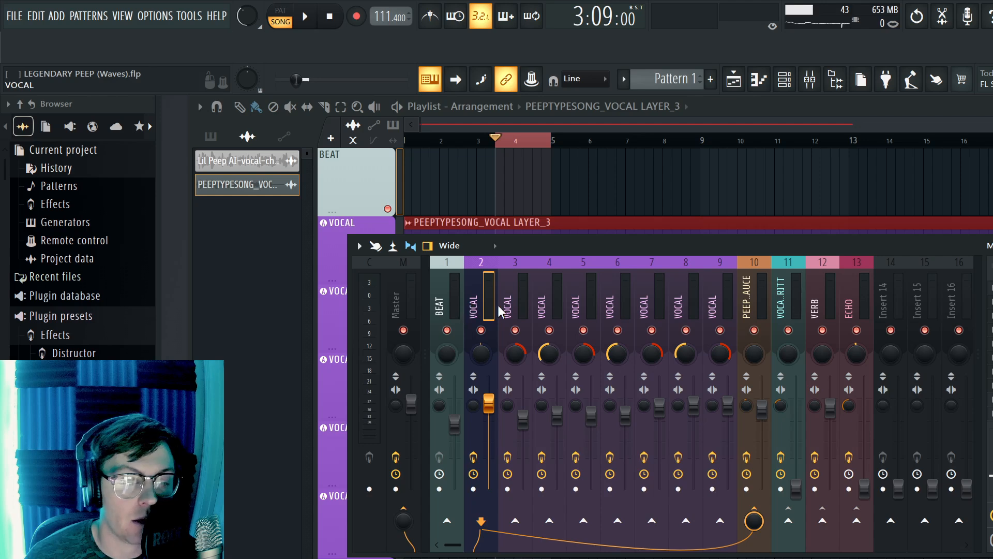
- Paste the lead vocal's mixer track settings onto vocal tracks 3 and 4
click(515, 310)
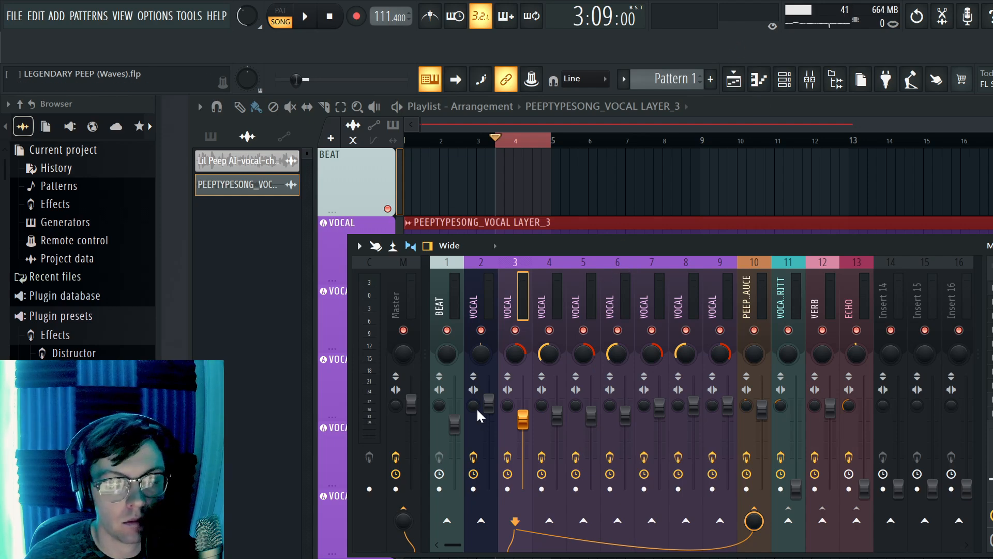
click(542, 298)
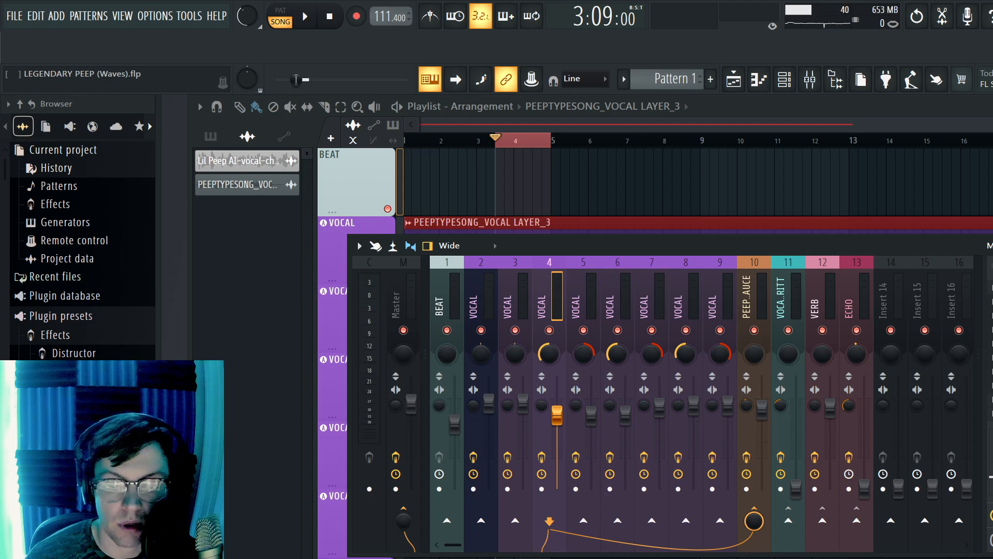
key(ctrl+v)
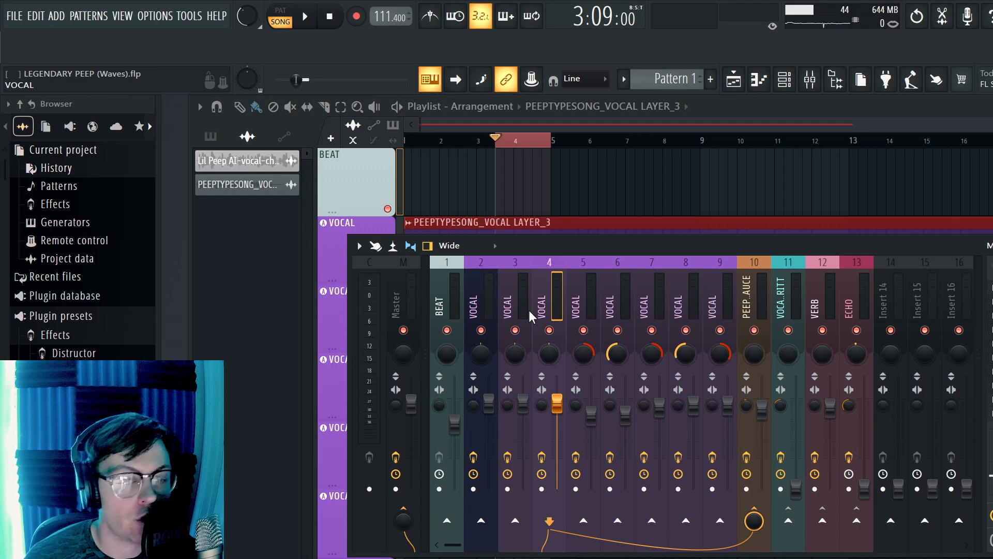
- Review the mixer's vocal layer tracks between 2 and 9 and the PEEP SAUCE bus on track 10
click(581, 312)
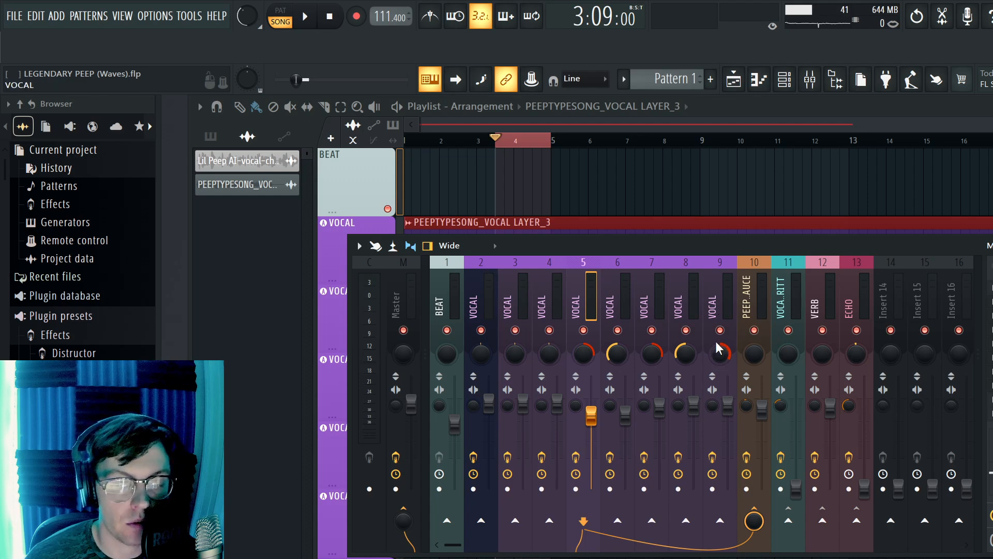
click(711, 314)
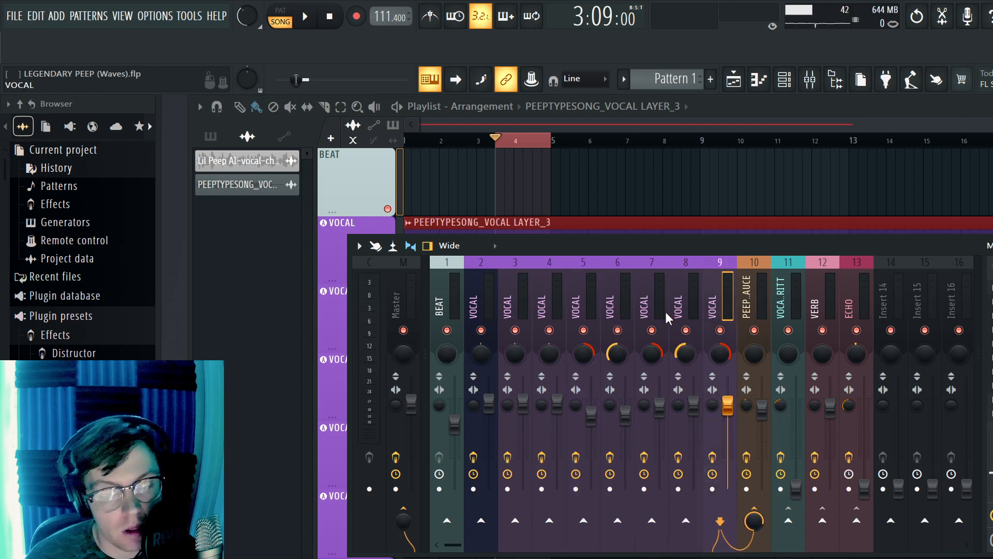
click(487, 266)
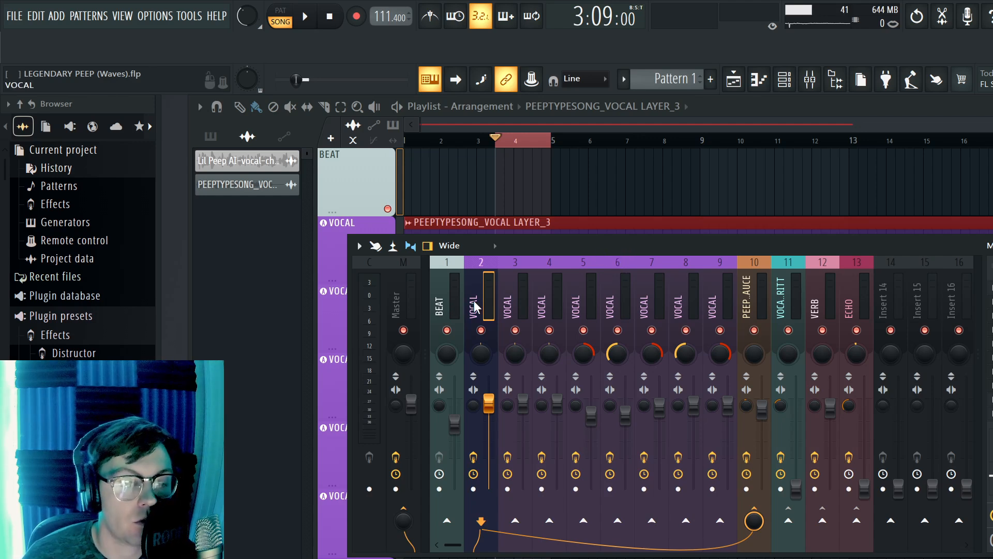
click(508, 306)
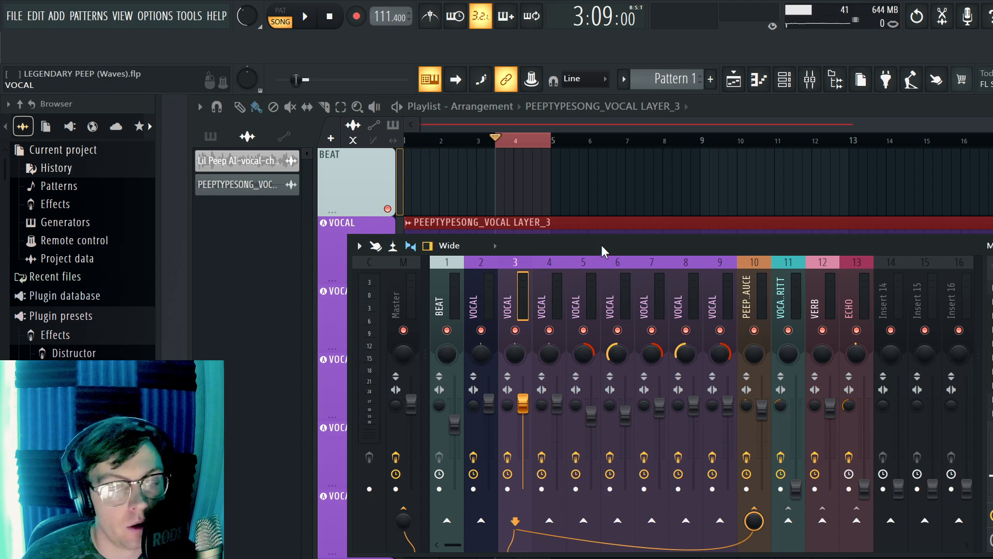
click(548, 296)
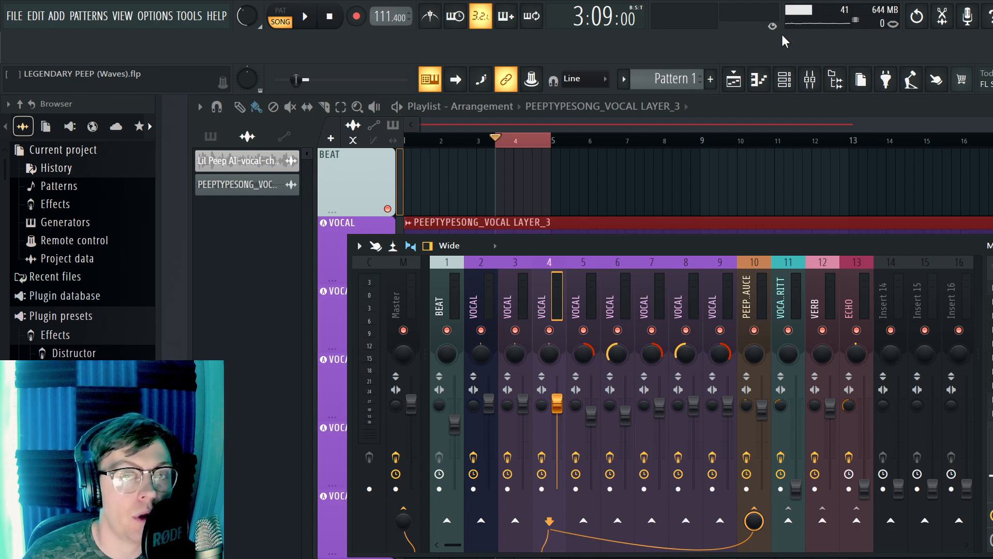
click(583, 286)
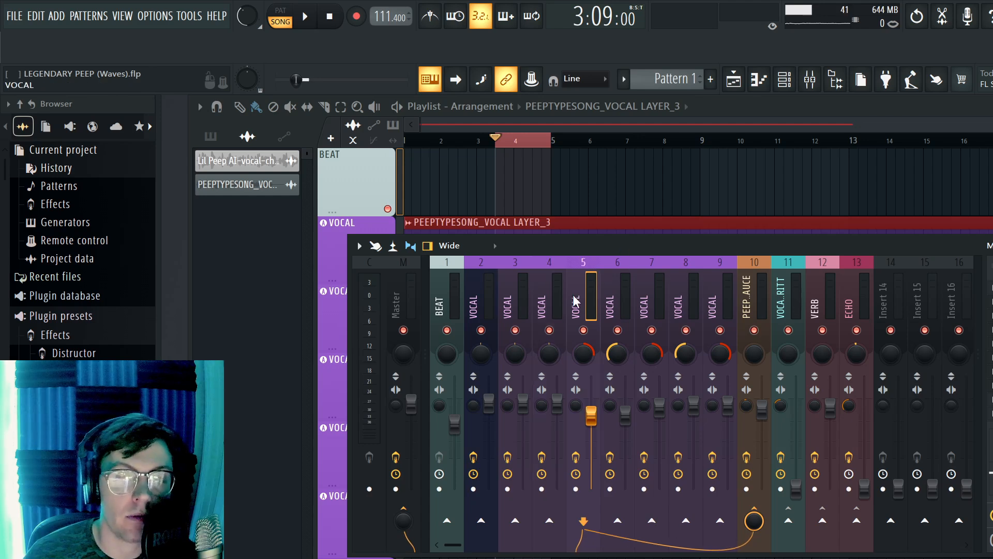
click(616, 281)
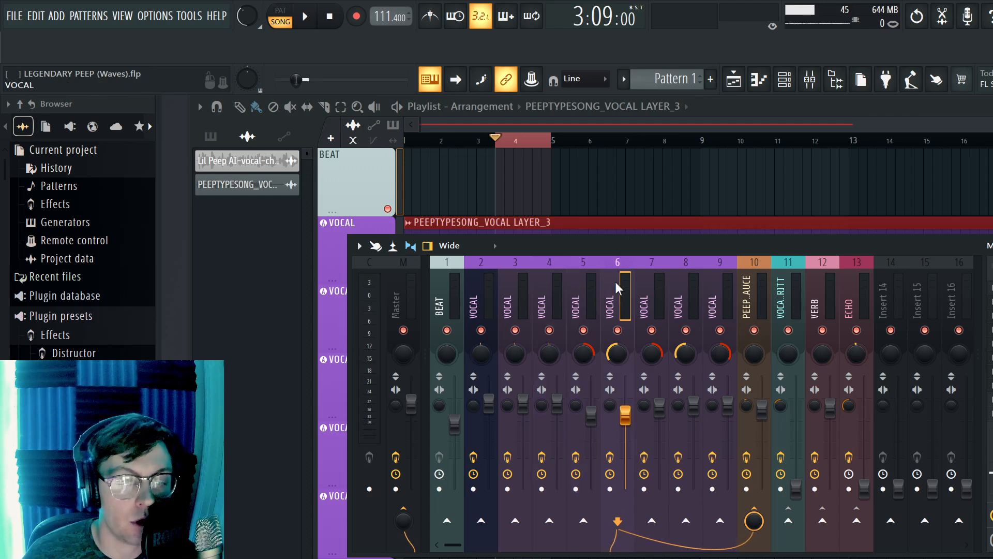
click(646, 305)
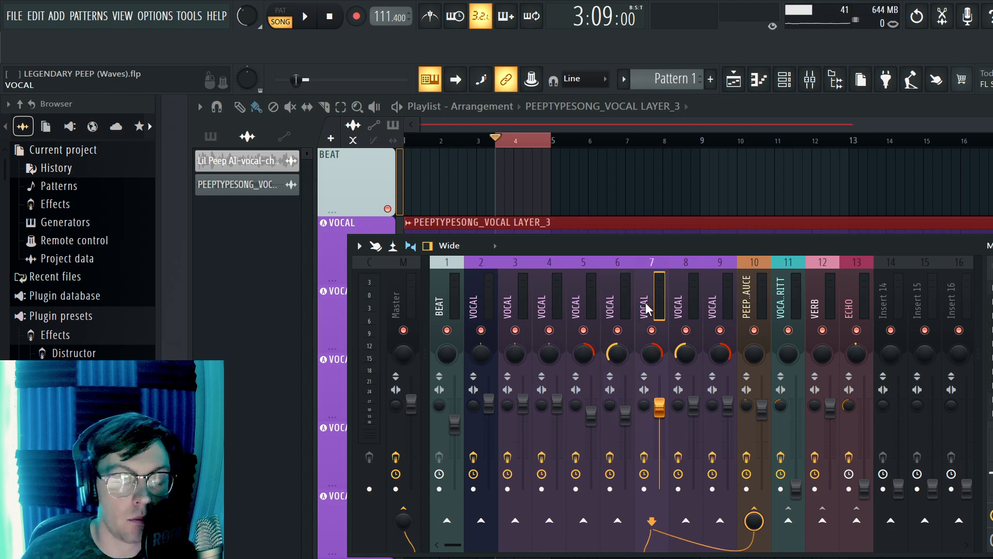
click(716, 300)
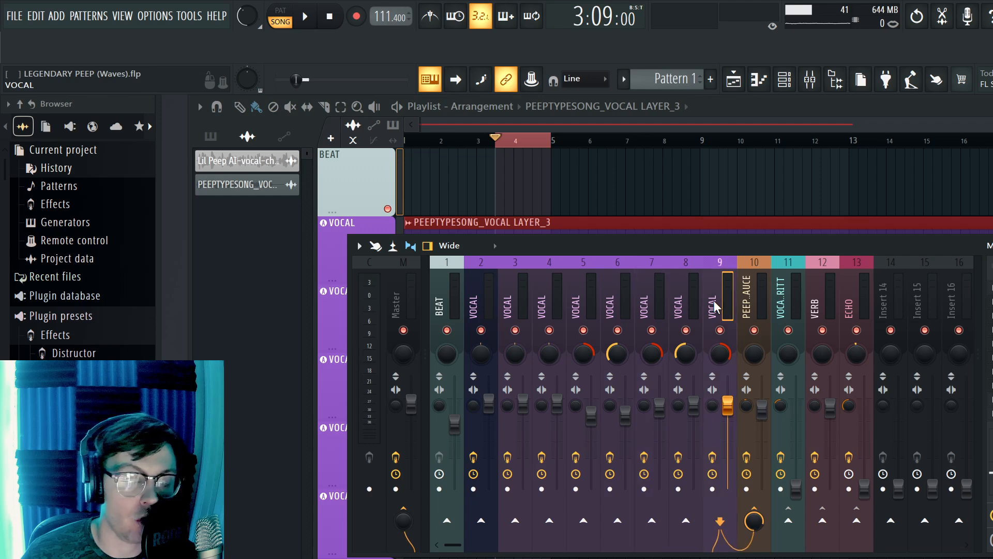
click(747, 308)
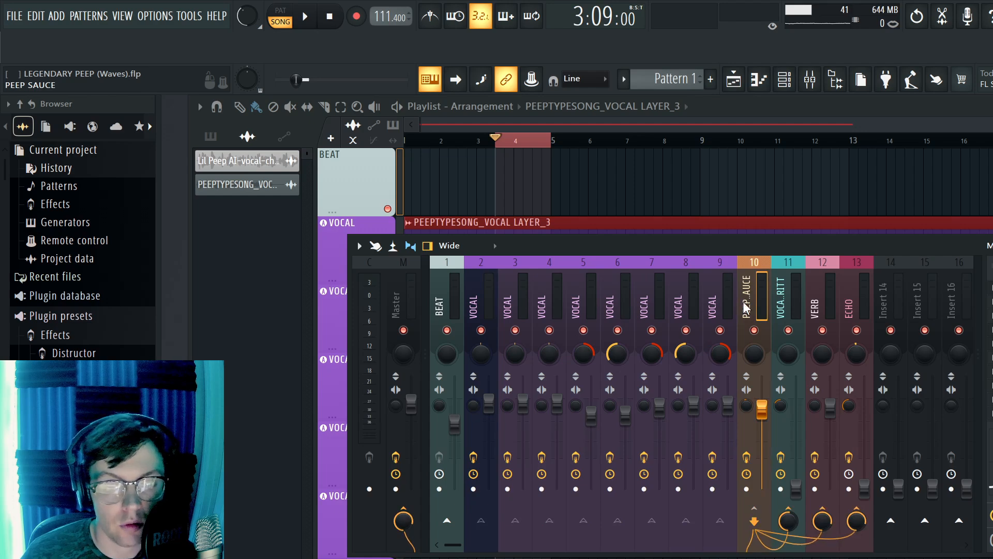
- Examine the Waves Tune Real-Time Mono and Parametric EQ 2 settings on vocal track 9
click(712, 286)
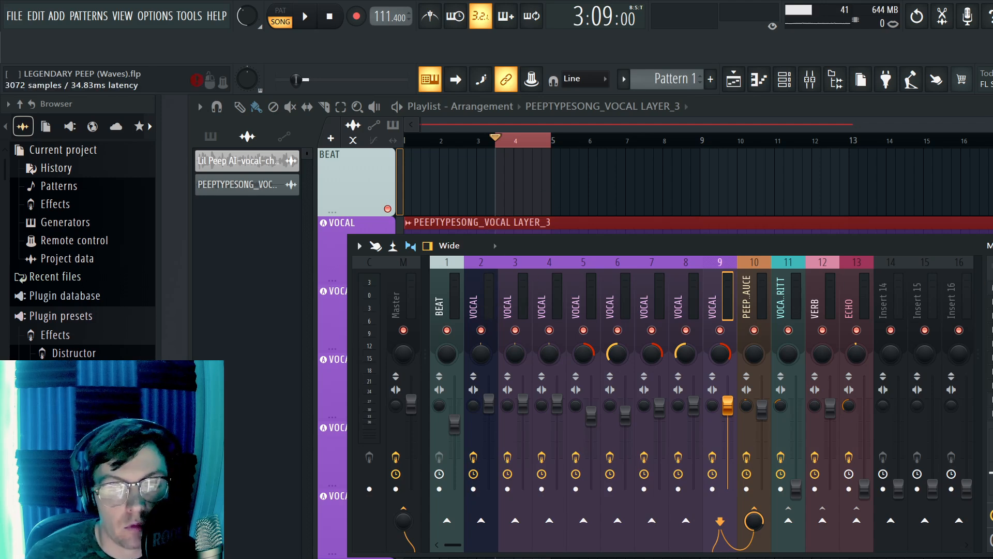
click(991, 315)
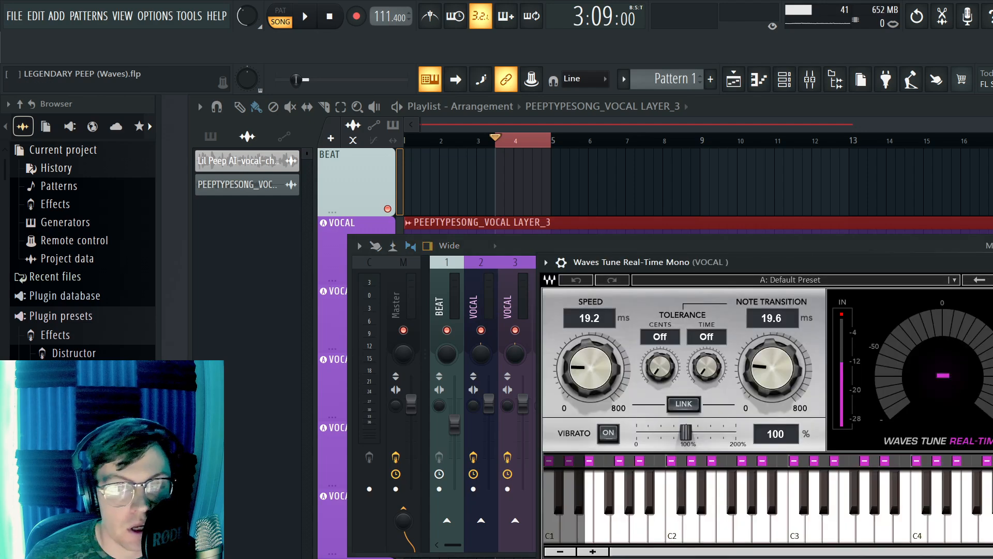
click(992, 263)
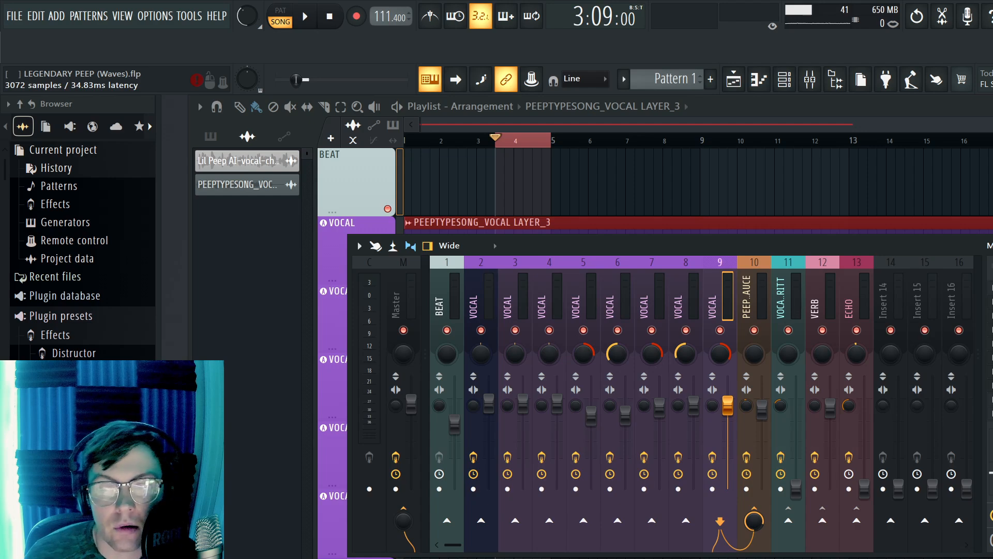
click(991, 329)
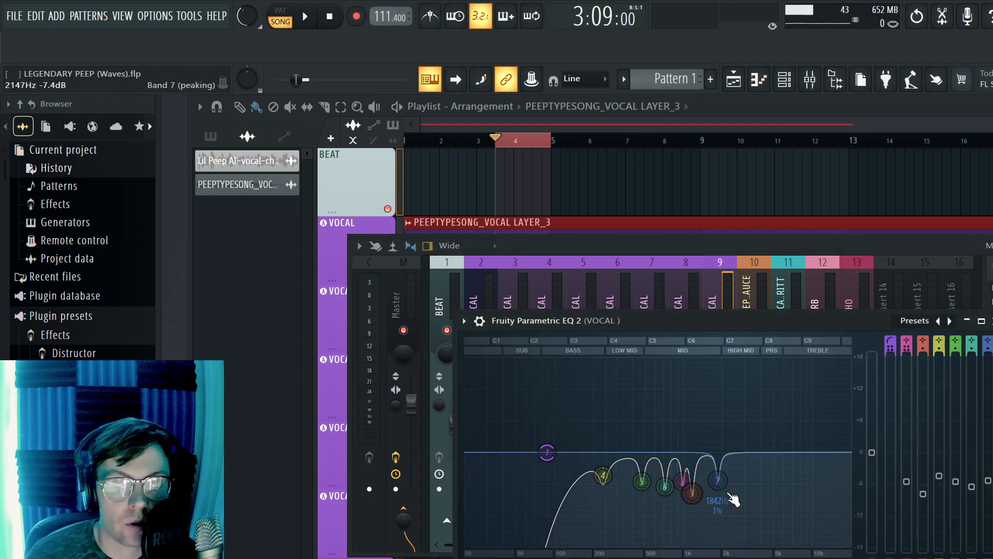
click(990, 320)
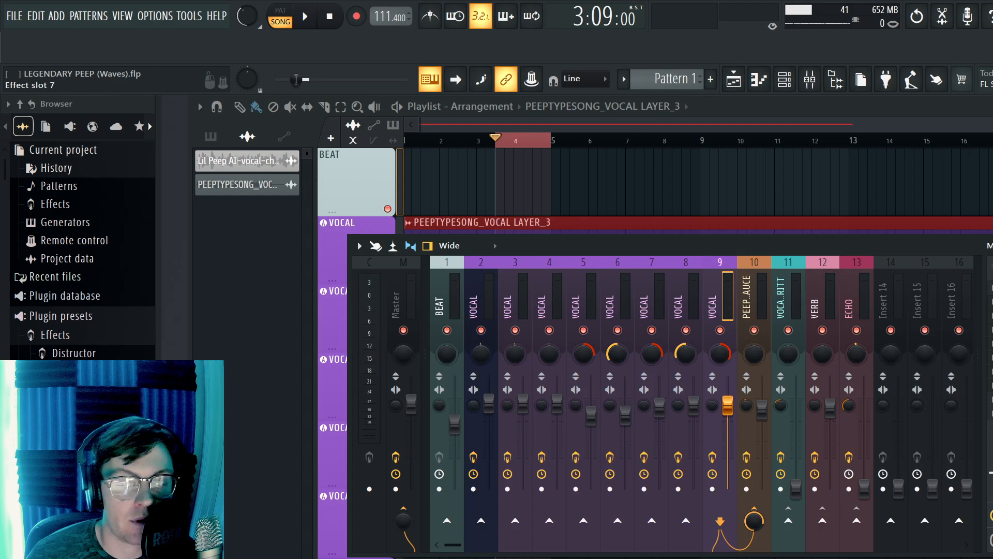
- Compare vocal tracks 2 through 7 and track 9 in the mixer one after another
click(473, 309)
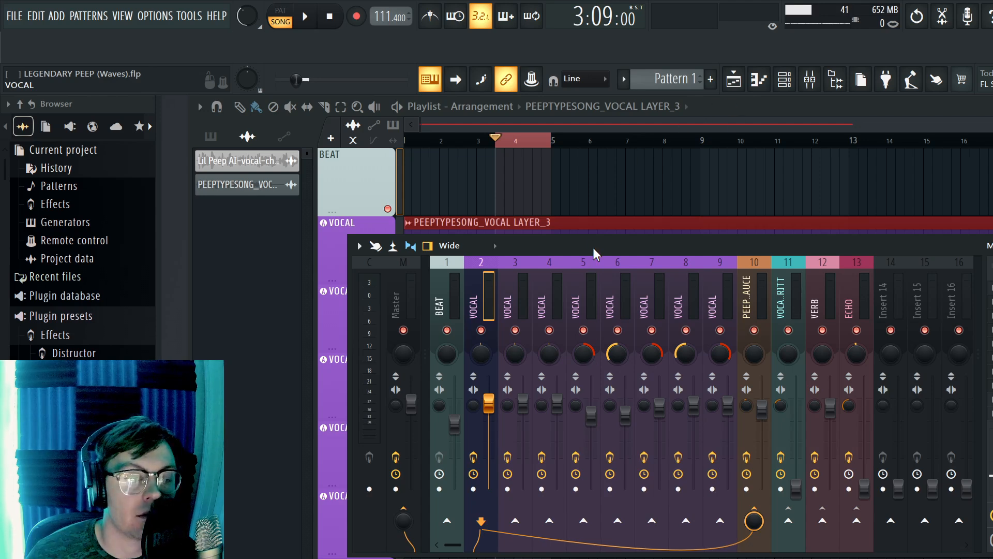
click(507, 306)
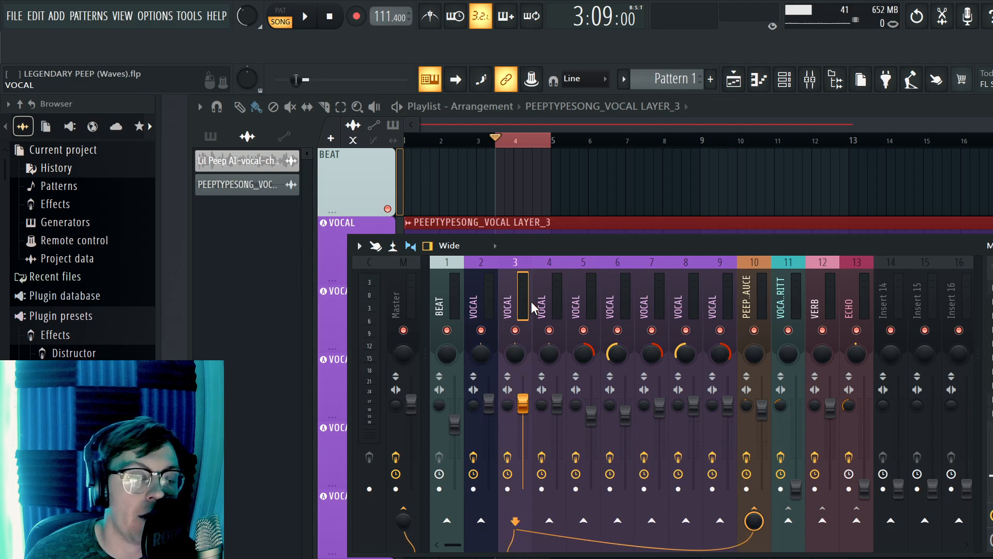
click(539, 306)
click(575, 305)
click(619, 300)
click(653, 298)
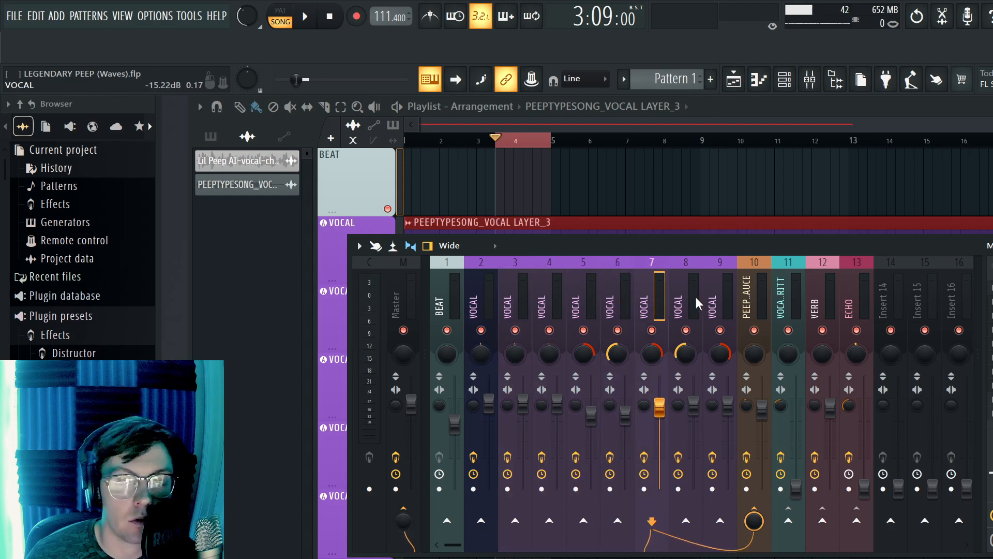
click(715, 293)
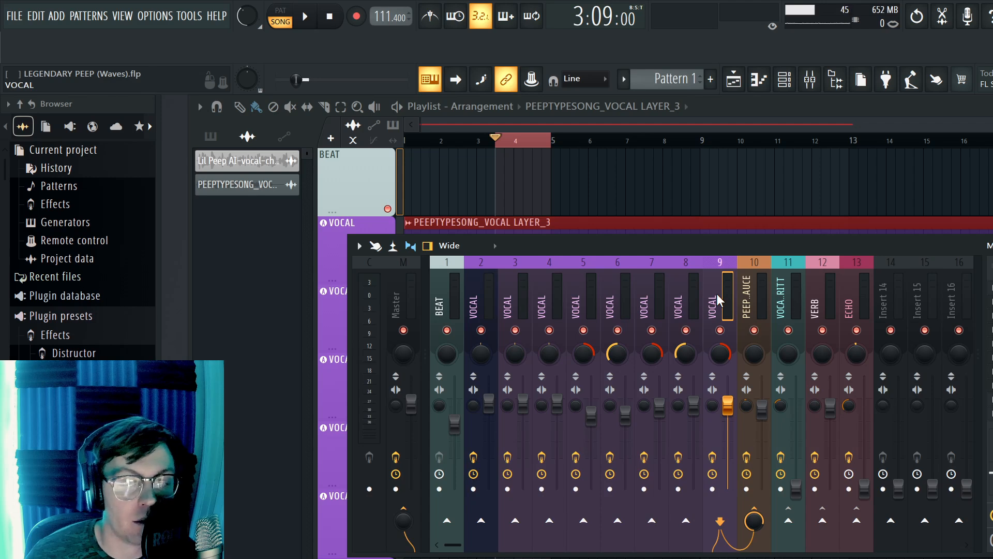